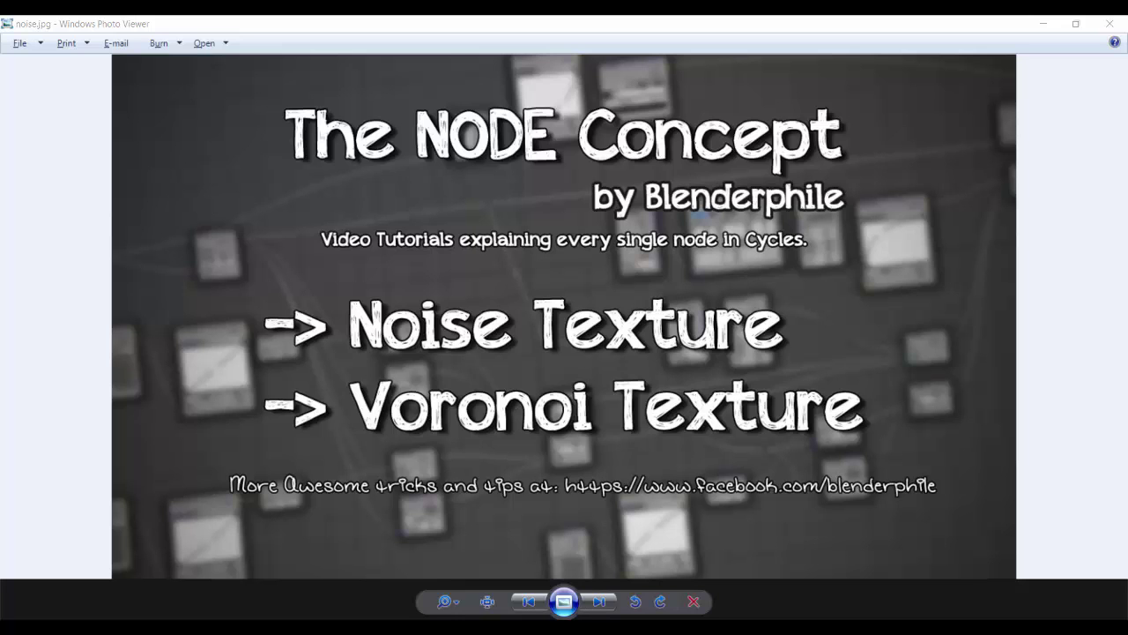
# Close the splash screen and delete the default cube
pyautogui.click(373, 627)
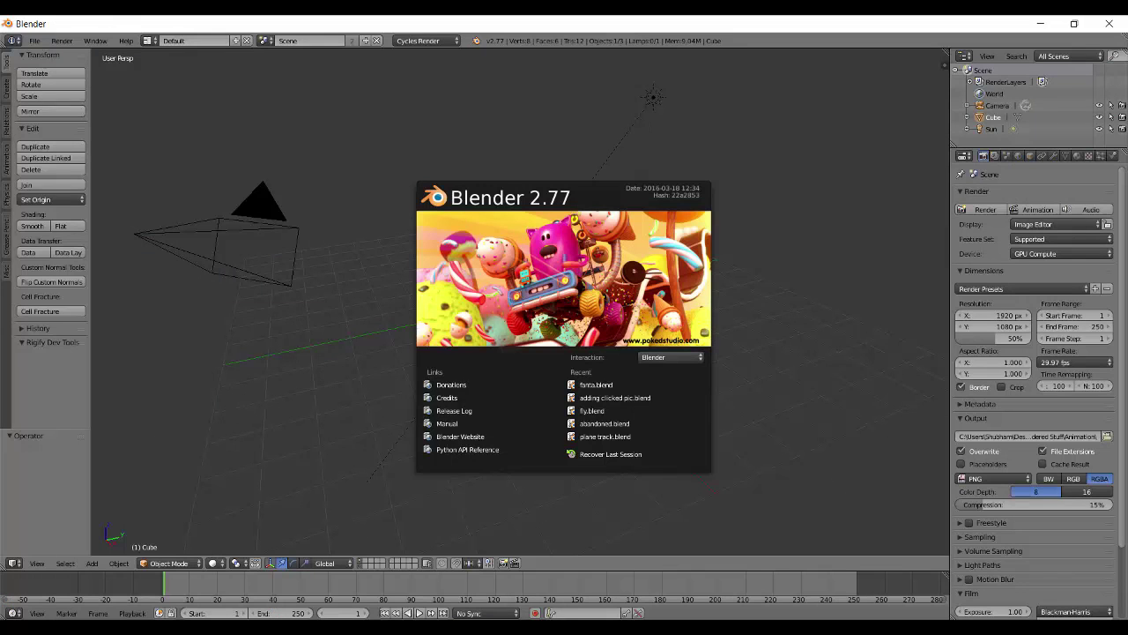
pyautogui.click(852, 307)
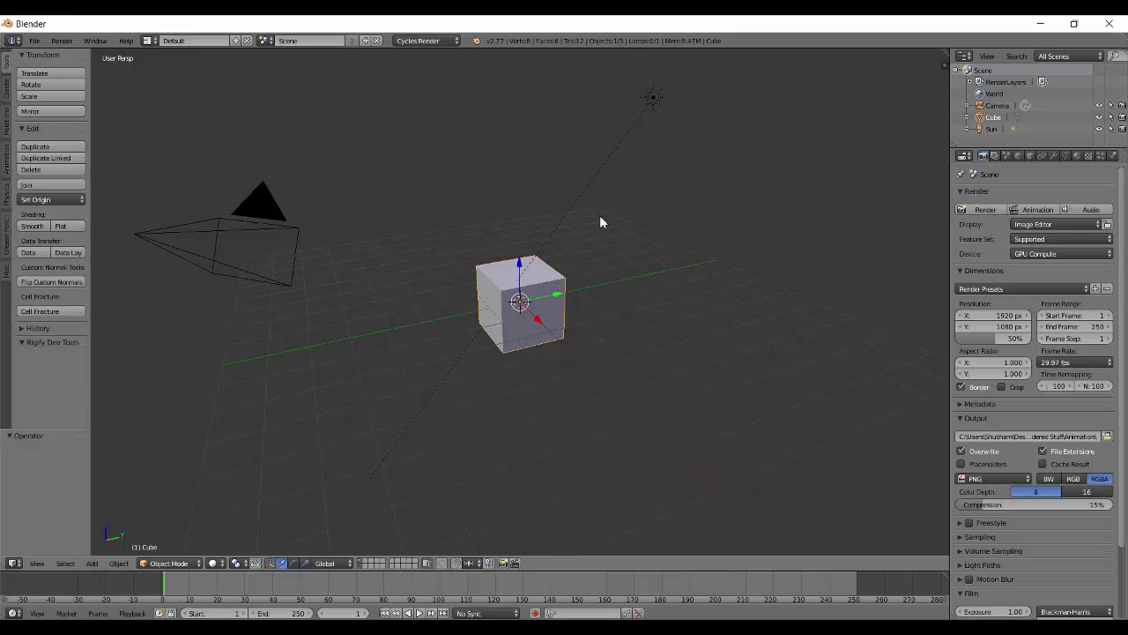
pyautogui.scroll(5, 617, 218)
pyautogui.press('x')
pyautogui.click(613, 207)
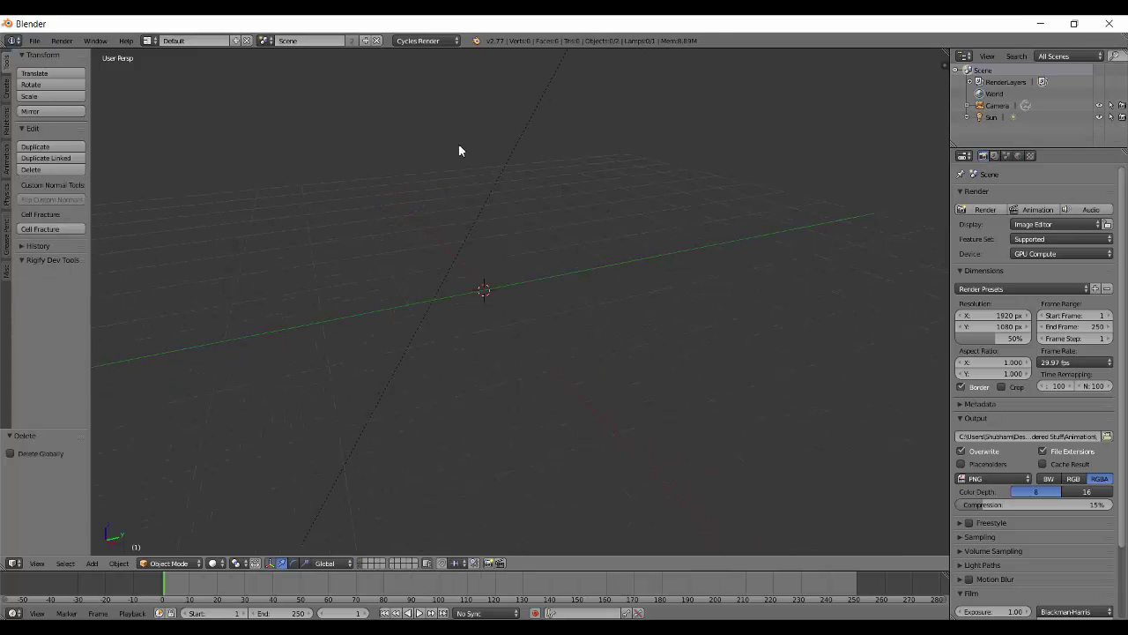
# Add a plane scaled by 8 and orbit the view around it
pyautogui.hotkey('shift', 'a')
pyautogui.click(536, 145)
pyautogui.write('s')
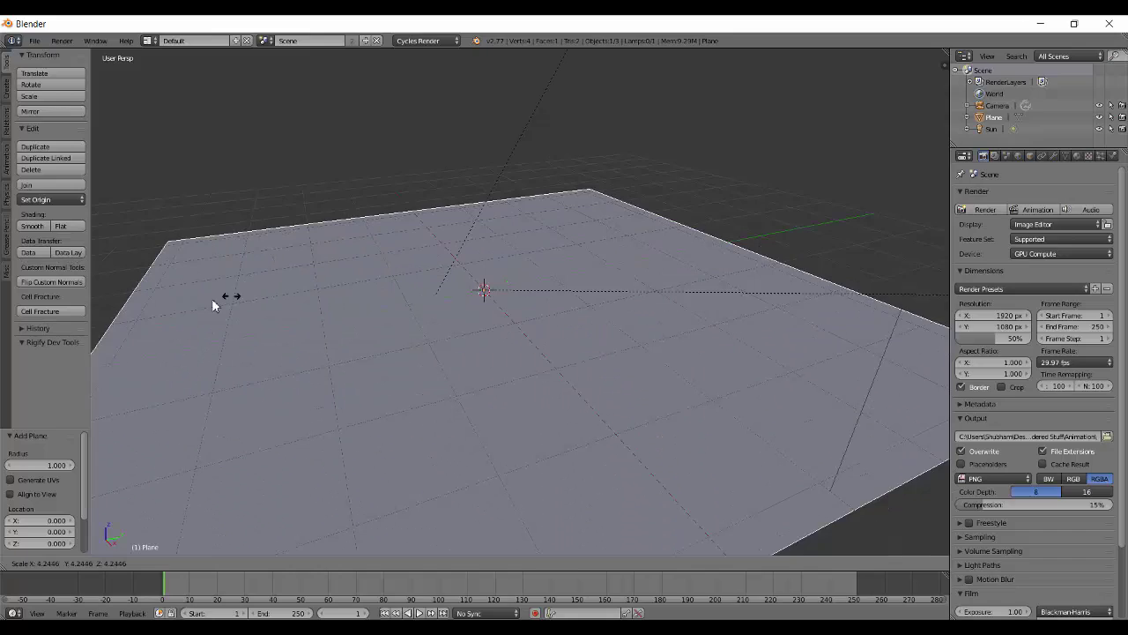
pyautogui.write('8')
pyautogui.press('Return')
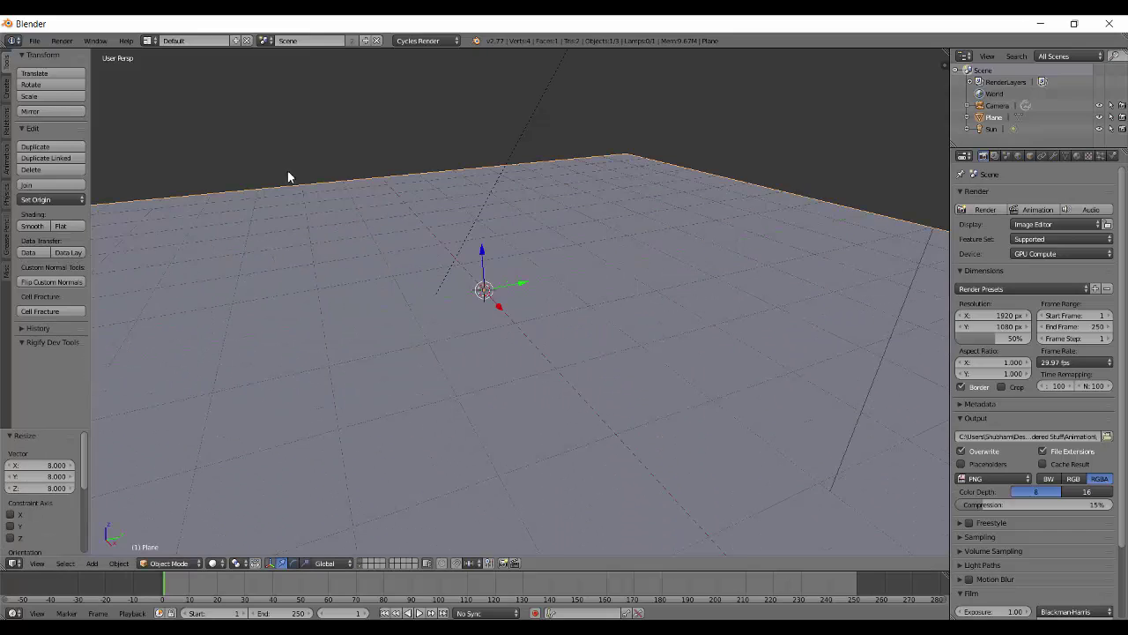
pyautogui.moveTo(287, 170); pyautogui.dragTo(337, 248, button='middle')
pyautogui.scroll(-3, 377, 330)
pyautogui.moveTo(377, 330); pyautogui.dragTo(492, 346, button='middle')
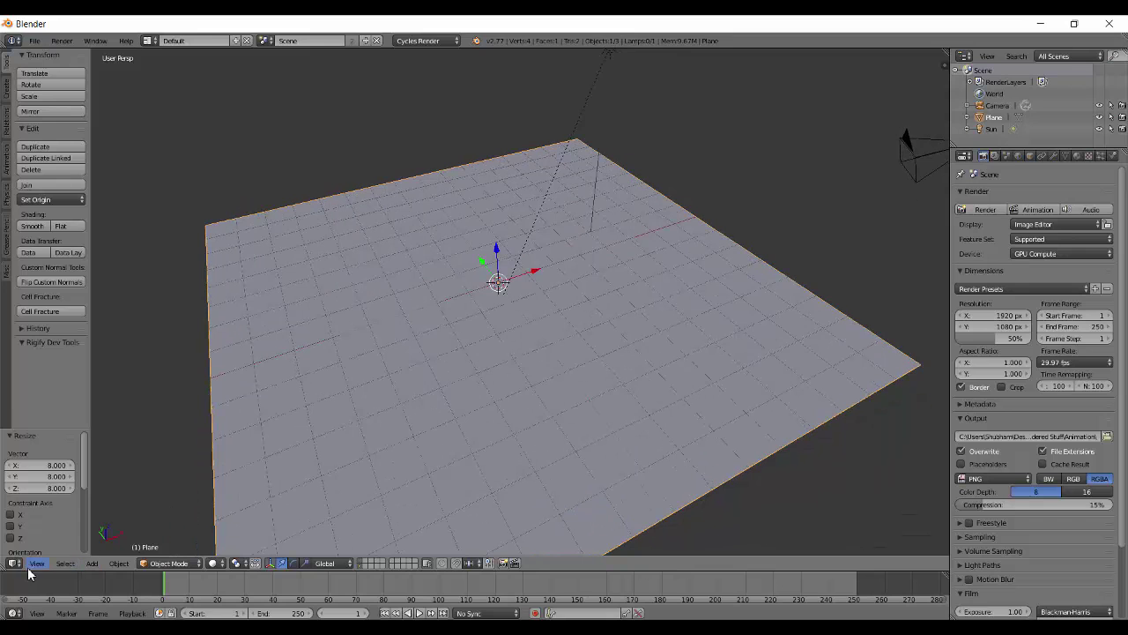
# Enlarge the lower area and switch it to the Node Editor
pyautogui.moveTo(32, 571); pyautogui.dragTo(29, 273)
pyautogui.click(13, 613)
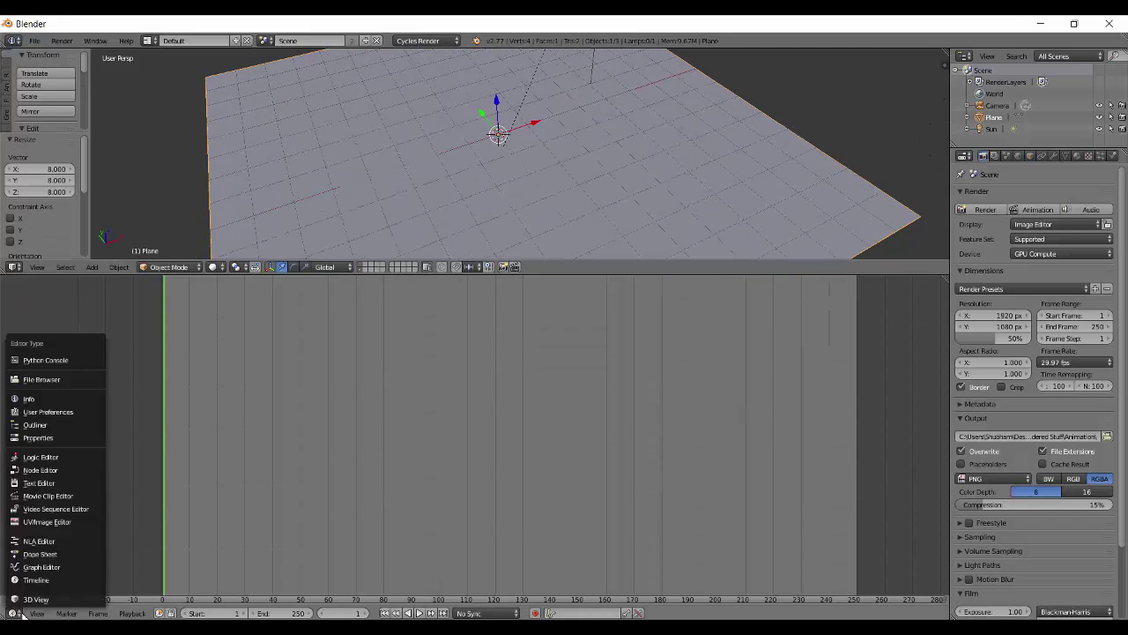
pyautogui.click(13, 612)
pyautogui.click(11, 613)
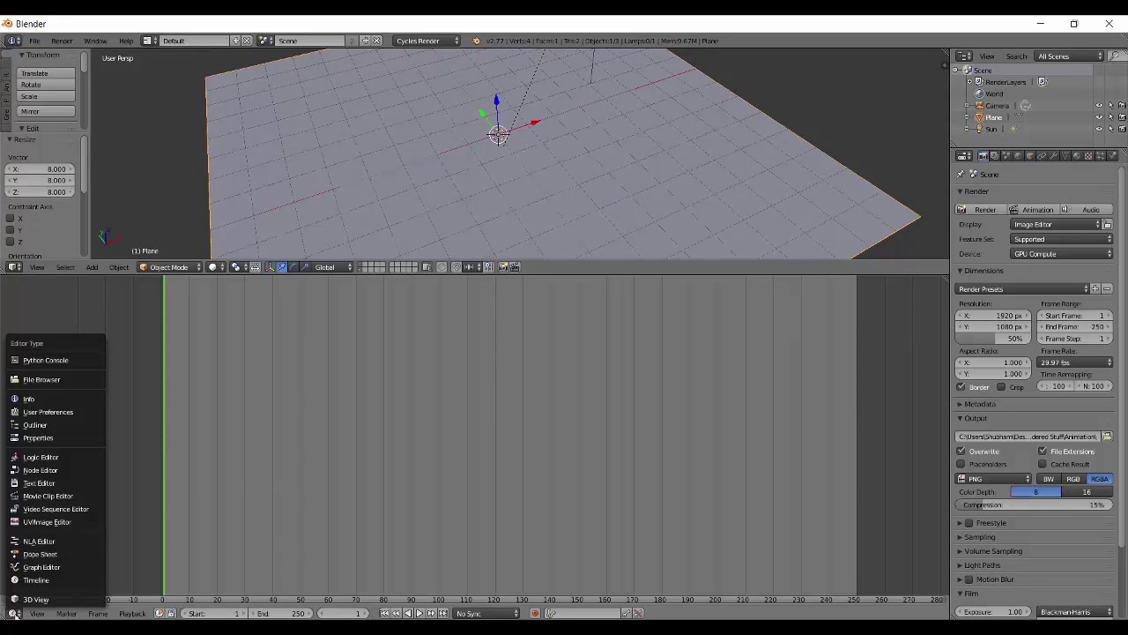
pyautogui.click(40, 469)
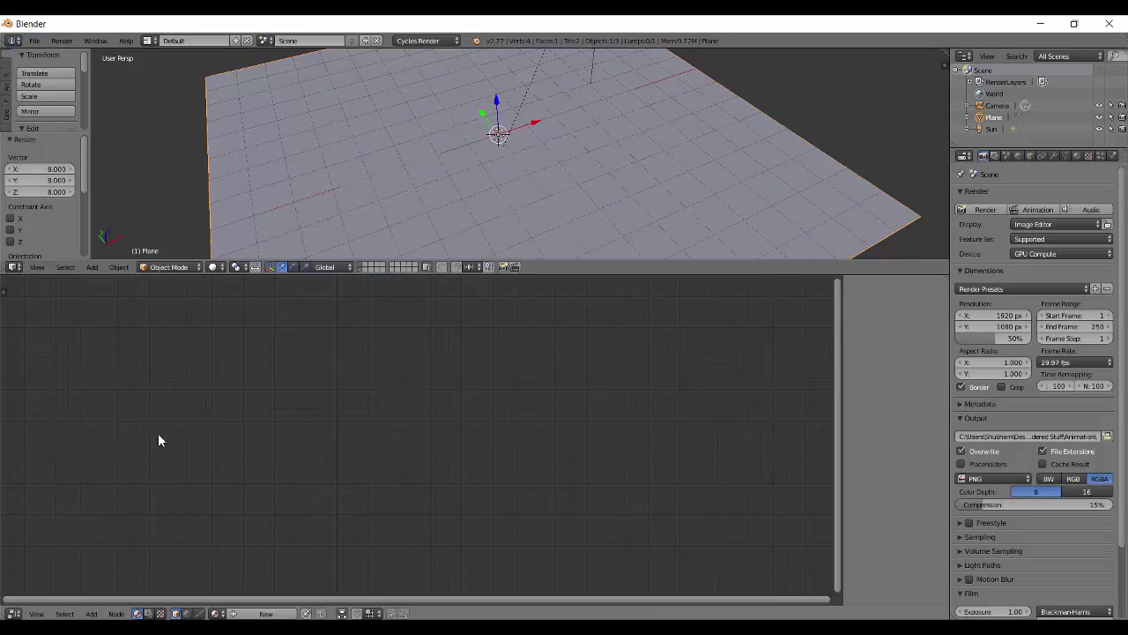
# Create Material.001 for the plane and frame its Diffuse BSDF and Material Output nodes
pyautogui.click(265, 613)
pyautogui.scroll(2, 384, 507)
pyautogui.moveTo(427, 419); pyautogui.dragTo(568, 484, button='middle')
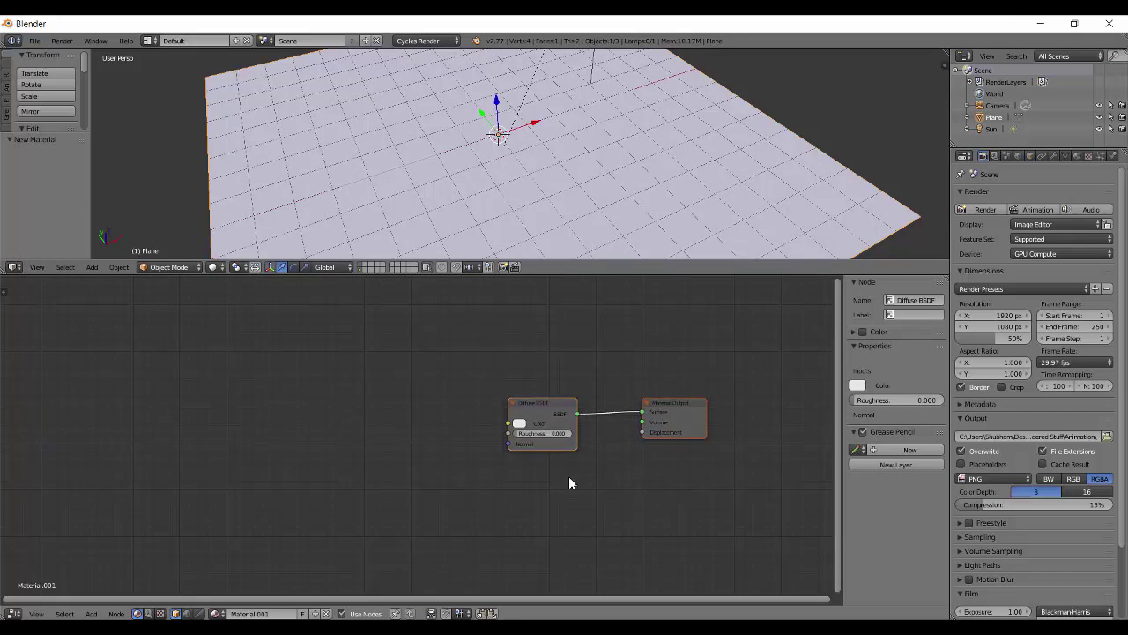
pyautogui.scroll(2, 568, 484)
pyautogui.moveTo(282, 381); pyautogui.dragTo(217, 374, button='middle')
pyautogui.hotkey('shift', 'a')
pyautogui.moveTo(211, 417)
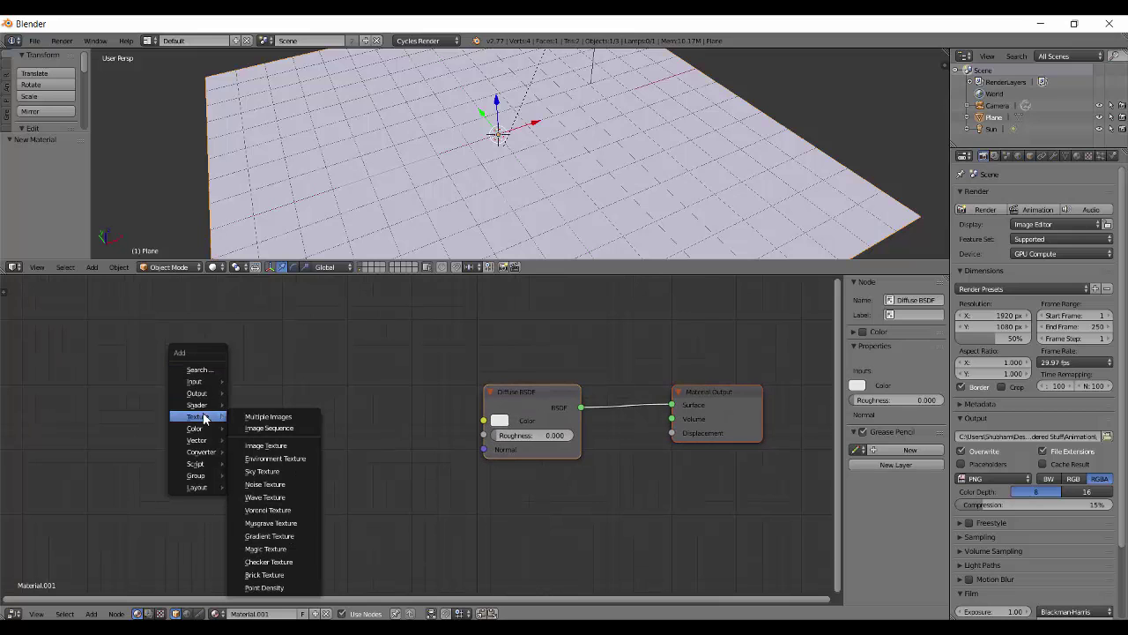
# Place a Noise Texture node to the left of the Diffuse BSDF and reposition it
pyautogui.click(264, 483)
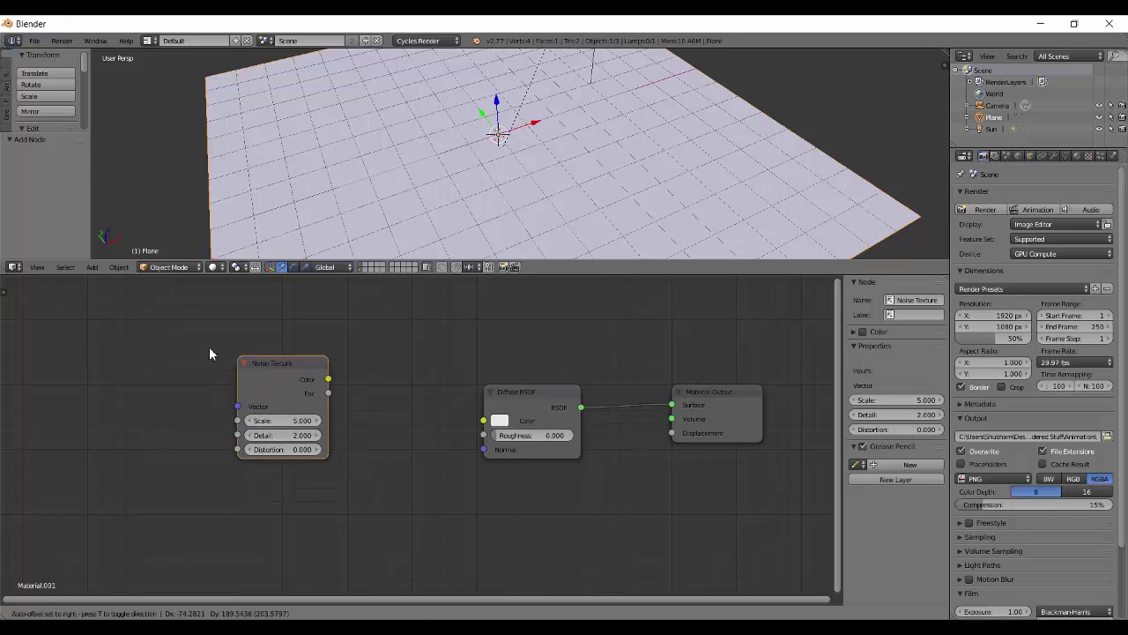
pyautogui.click(281, 309)
pyautogui.press('Home')
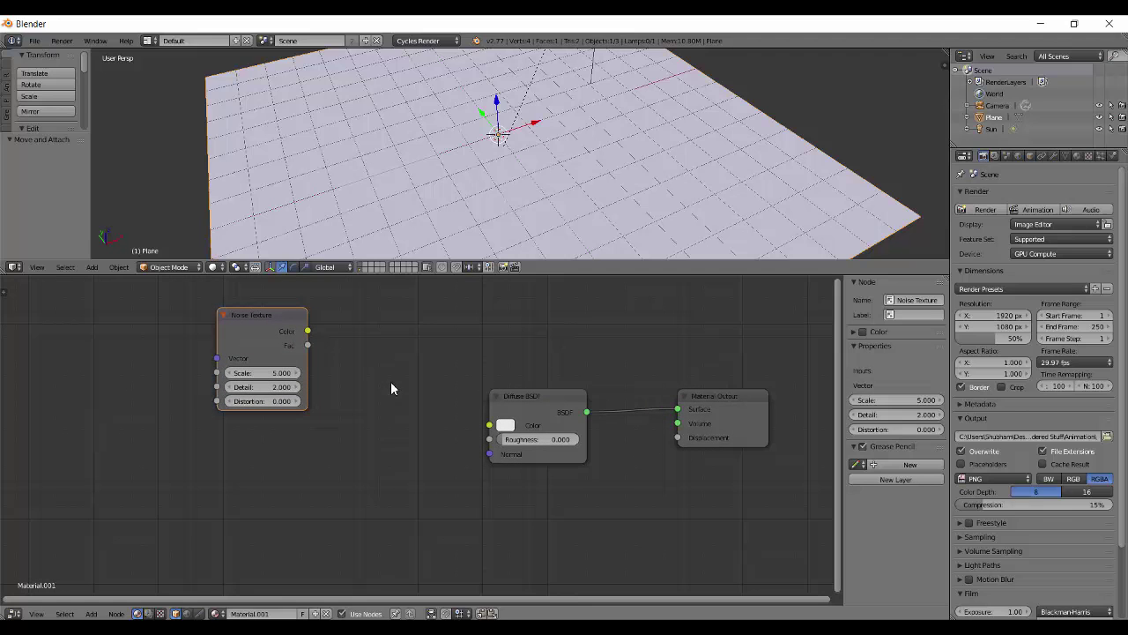
pyautogui.moveTo(305, 345); pyautogui.dragTo(352, 335)
pyautogui.moveTo(256, 336); pyautogui.dragTo(243, 361)
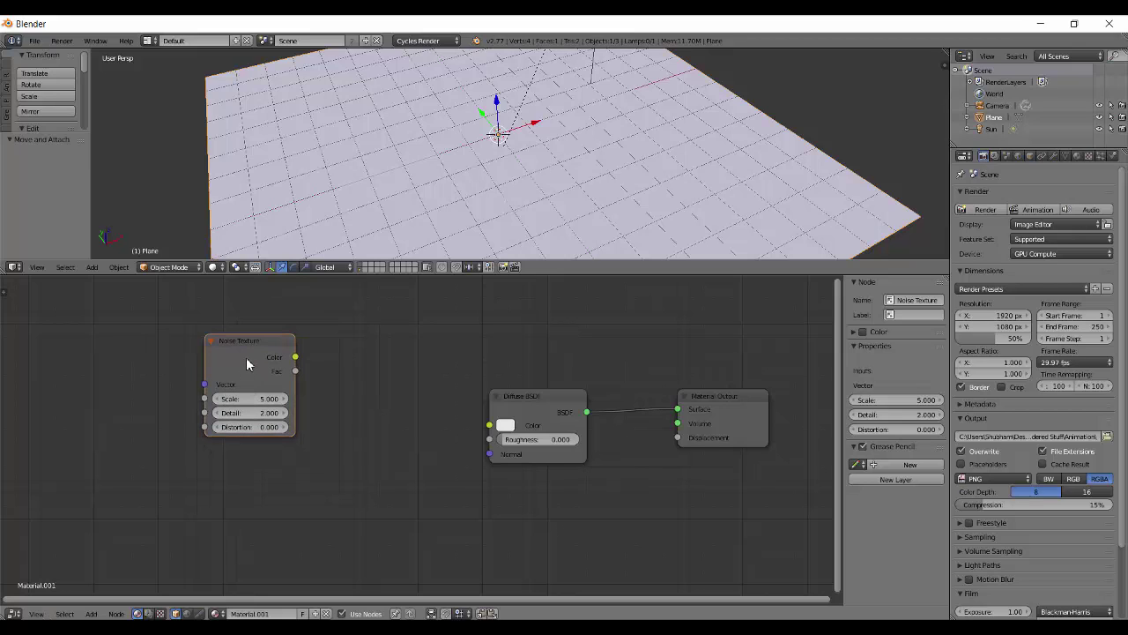
# Preview the Noise Texture's Fac output through a Viewer node
pyautogui.keyDown('ctrl'); pyautogui.keyDown('shift'); pyautogui.click(249, 357); pyautogui.keyUp('shift'); pyautogui.keyUp('ctrl')
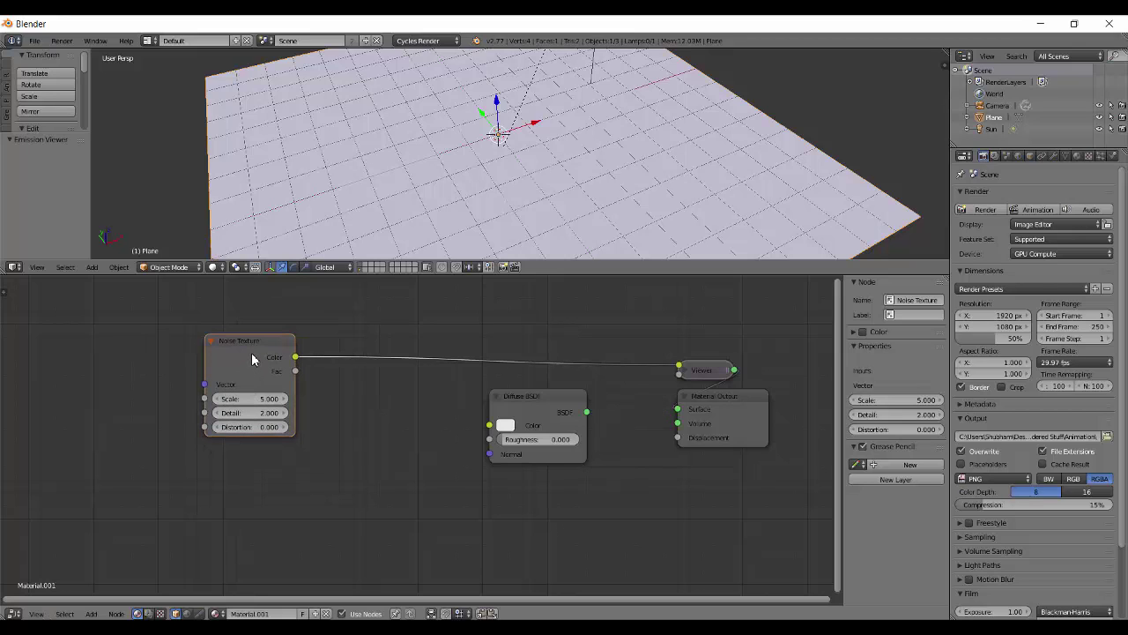
pyautogui.keyDown('ctrl'); pyautogui.keyDown('shift'); pyautogui.click(251, 357); pyautogui.keyUp('shift'); pyautogui.keyUp('ctrl')
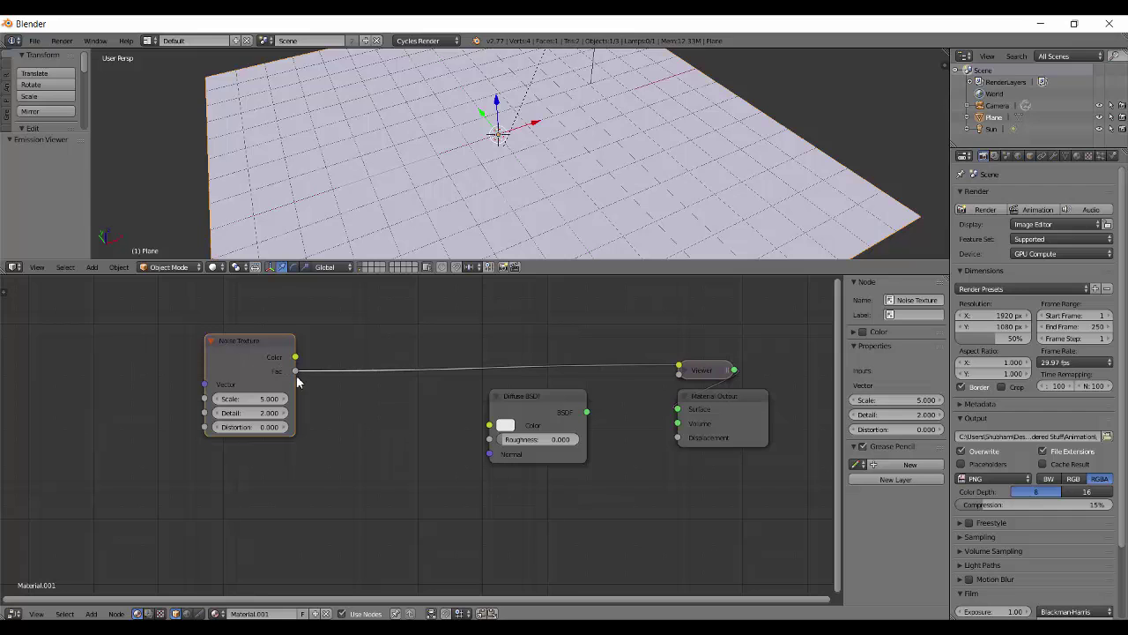
pyautogui.moveTo(709, 381); pyautogui.dragTo(617, 356)
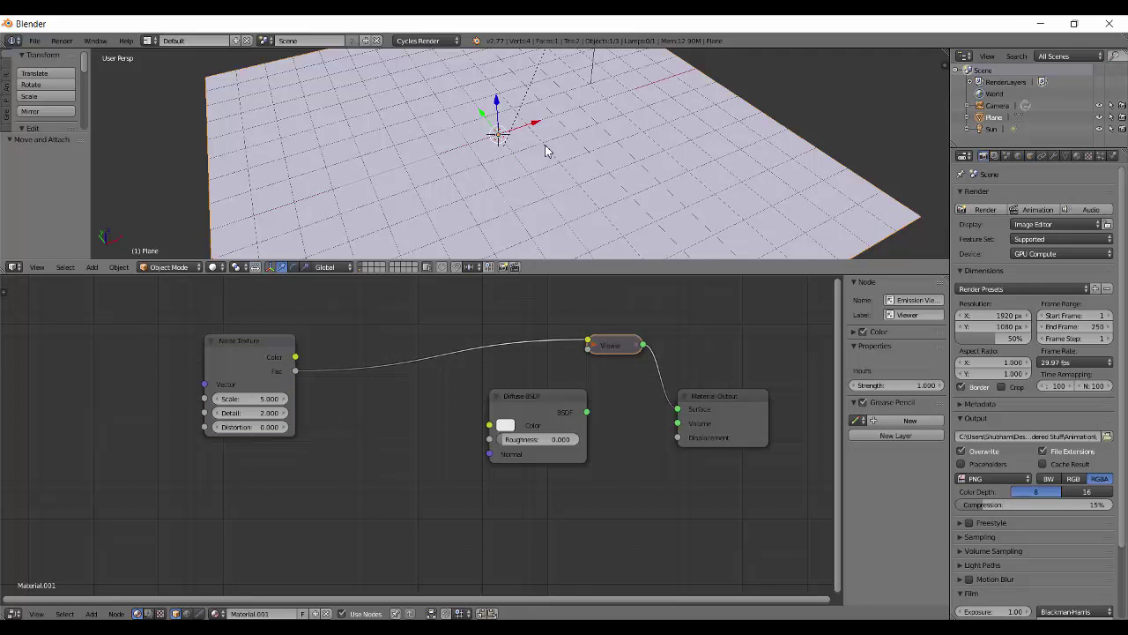
# Switch to Rendered shading and view the noisy plane from the top
pyautogui.hotkey('shift', 'z')
pyautogui.scroll(-4, 595, 148)
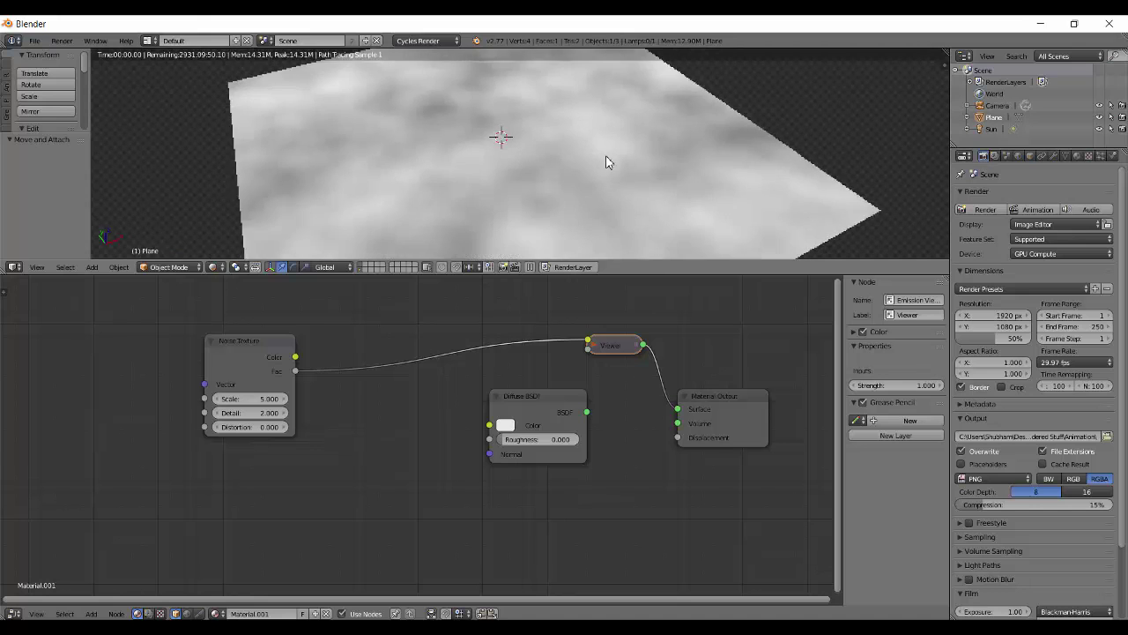
pyautogui.press('KP_7')
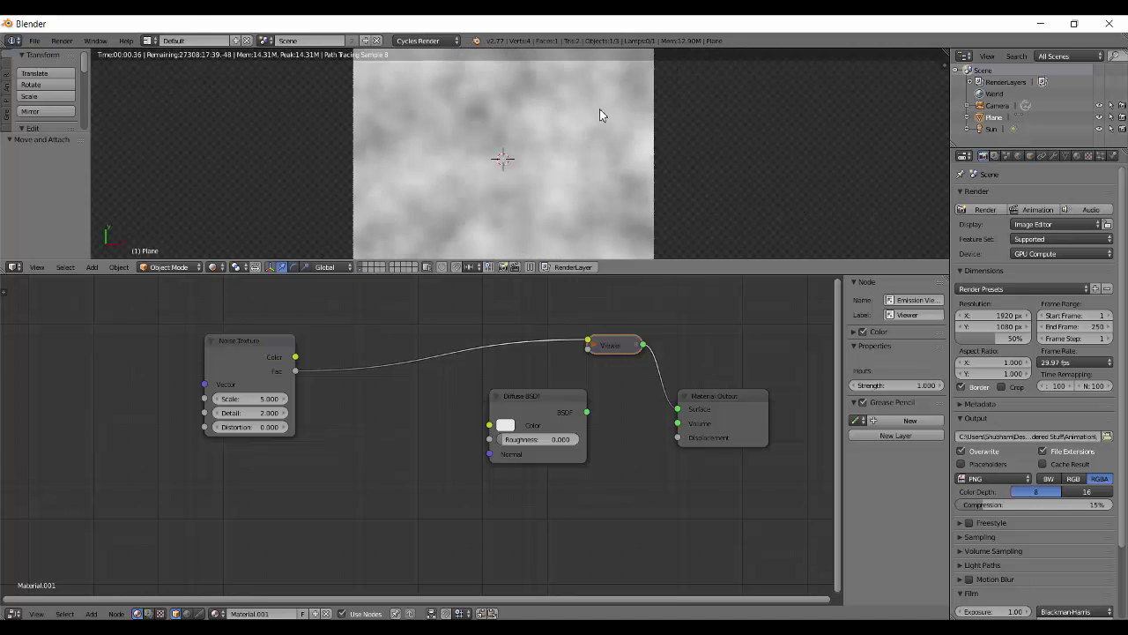
pyautogui.scroll(-3, 599, 157)
pyautogui.keyDown('shift'); pyautogui.scroll(1, 581, 164); pyautogui.keyUp('shift')
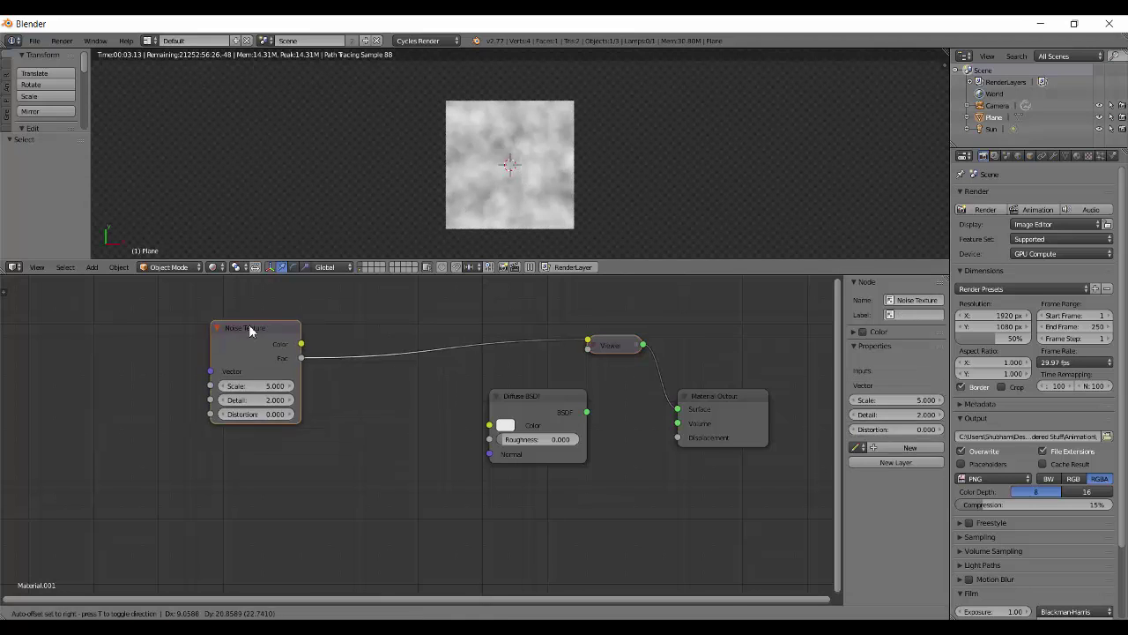
pyautogui.moveTo(249, 325); pyautogui.dragTo(318, 340)
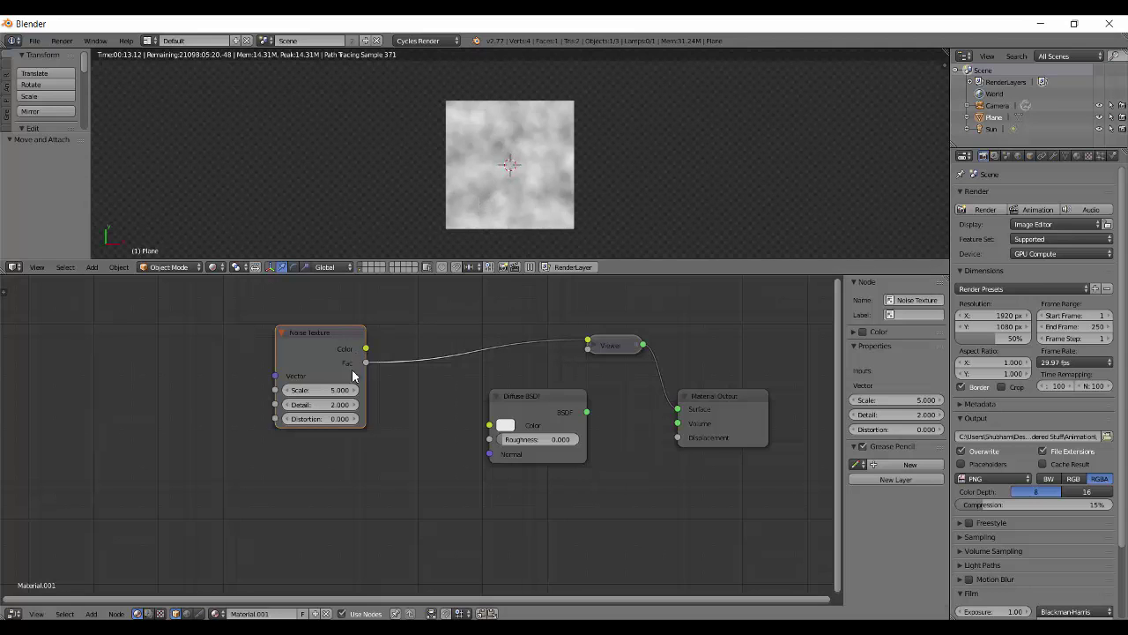
# Raise the Noise Texture Scale to 20.6
pyautogui.click(302, 393)
pyautogui.write('0.5')
pyautogui.press('Return')
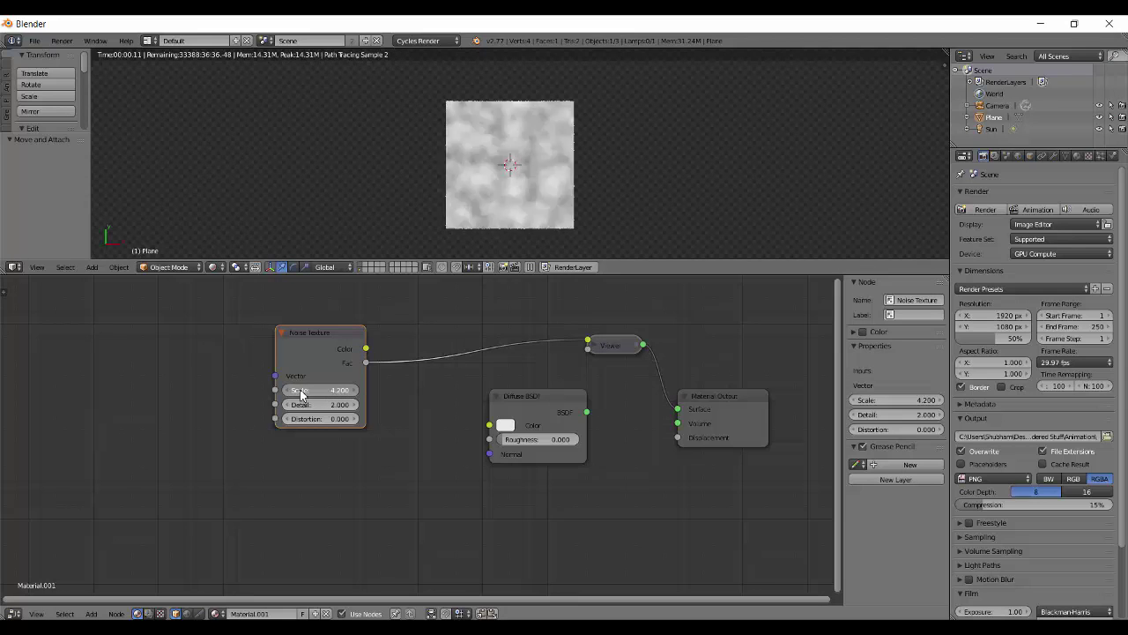
pyautogui.moveTo(302, 395); pyautogui.dragTo(402, 391)
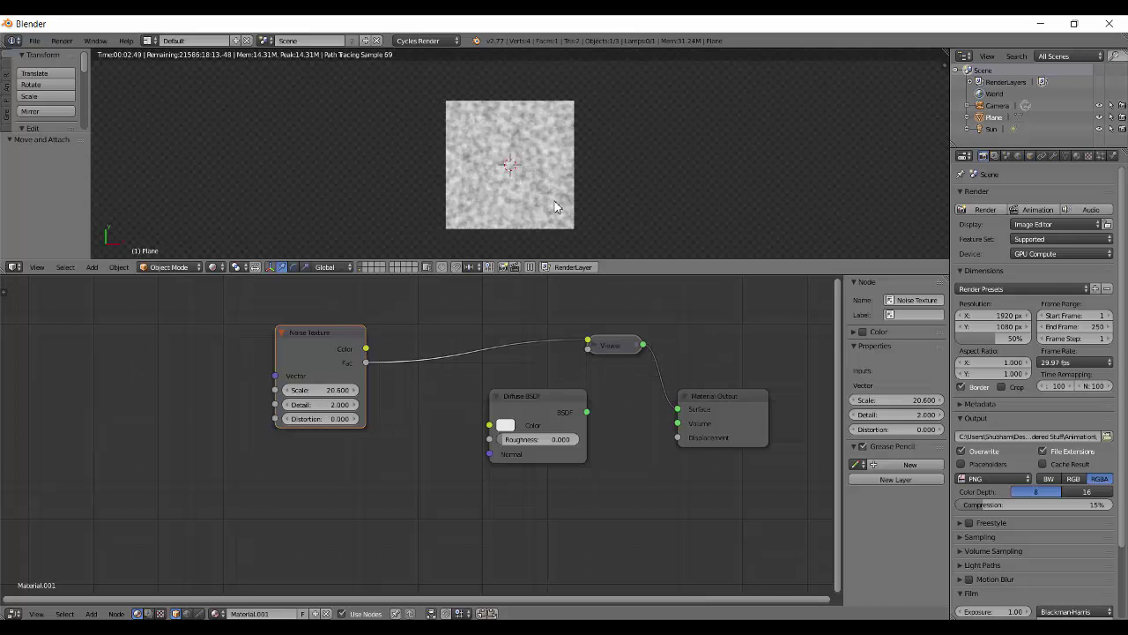
pyautogui.scroll(4, 578, 145)
pyautogui.scroll(5, 578, 144)
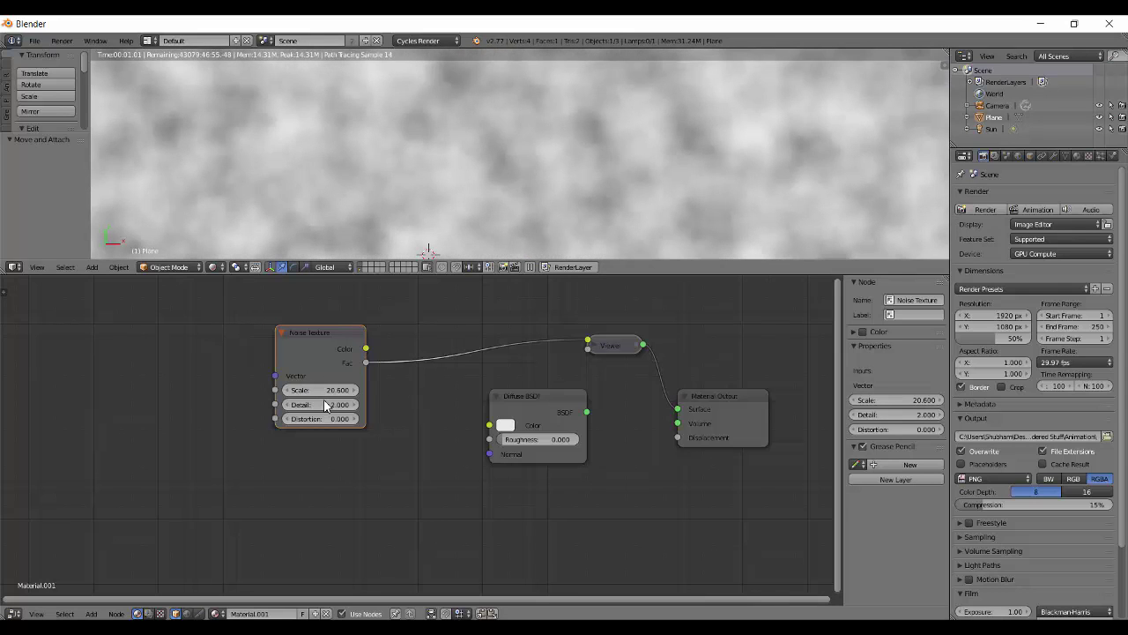
# Set the noise Detail to 16 and Distortion to 4.6
pyautogui.moveTo(325, 405)
pyautogui.mouseDown()
pyautogui.moveTo(378, 405)
pyautogui.moveTo(256, 404)
pyautogui.mouseUp()
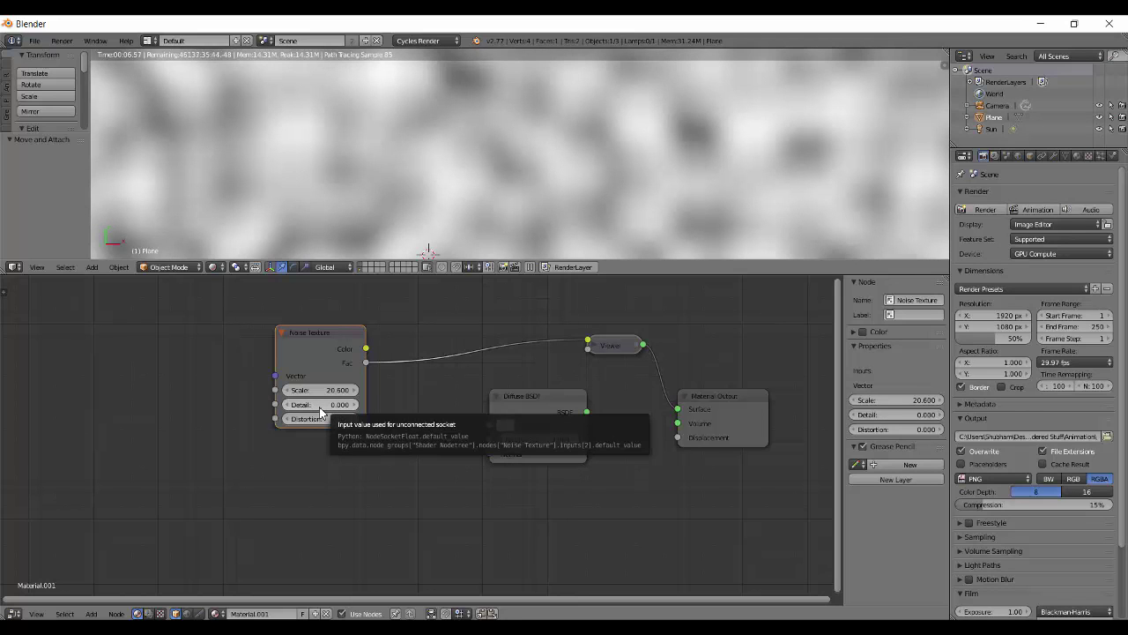
pyautogui.moveTo(319, 406); pyautogui.dragTo(377, 397)
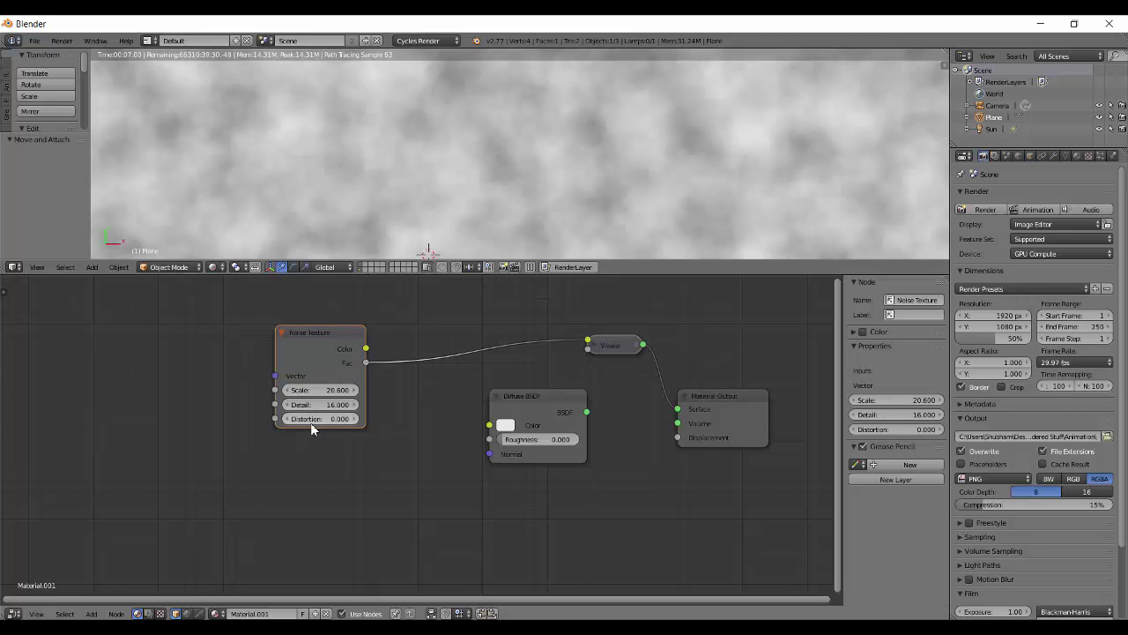
pyautogui.moveTo(308, 424); pyautogui.dragTo(338, 419)
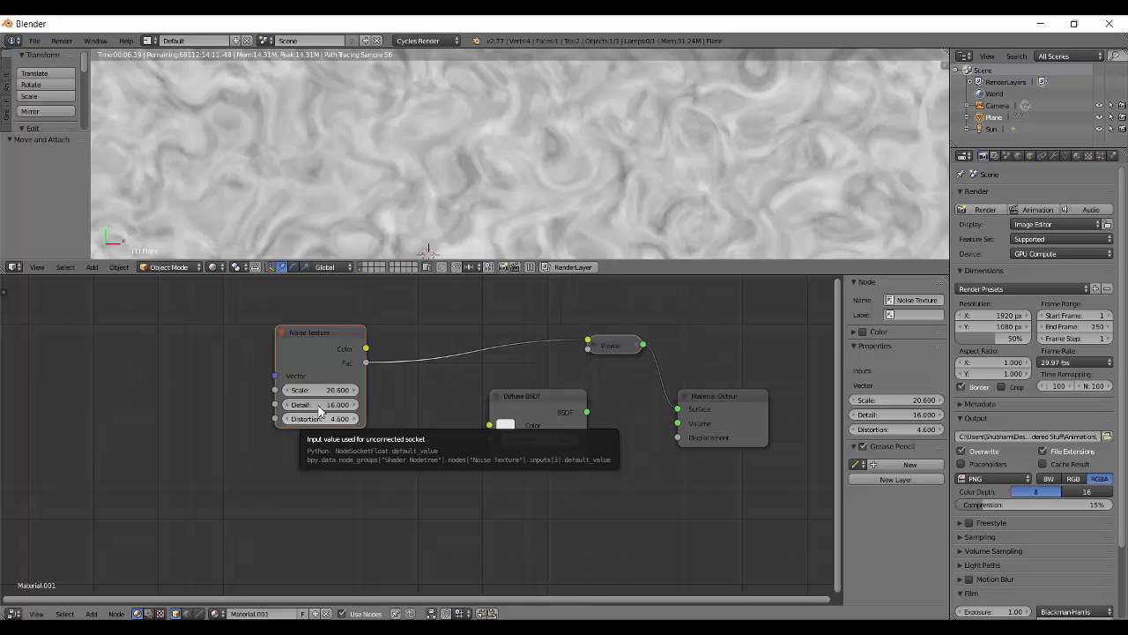
pyautogui.scroll(-5, 594, 113)
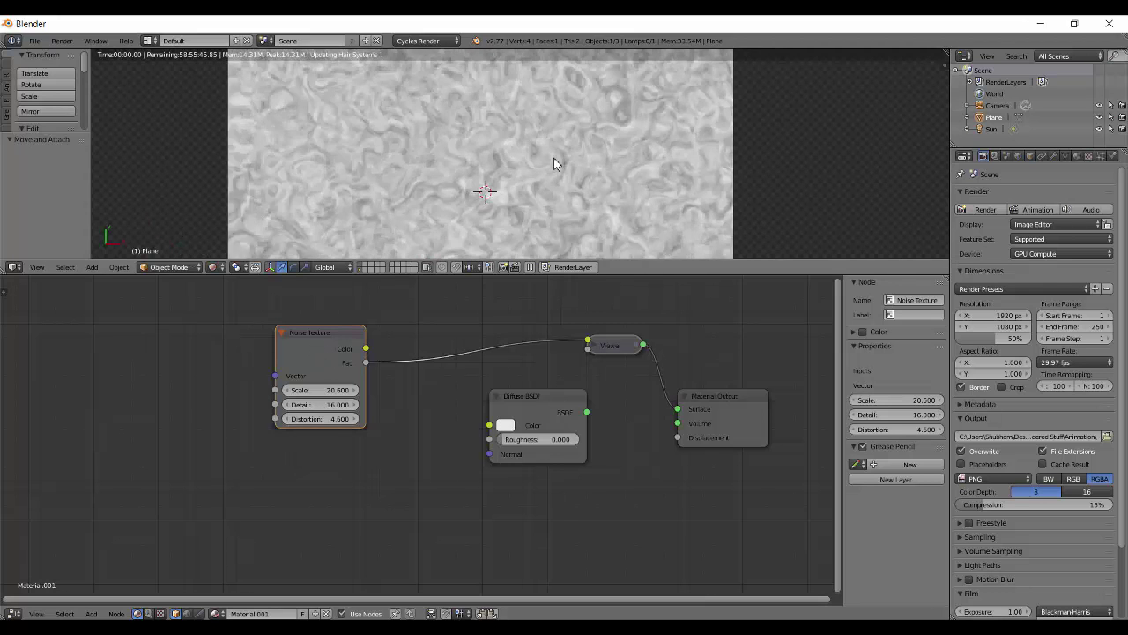
pyautogui.scroll(-4, 547, 160)
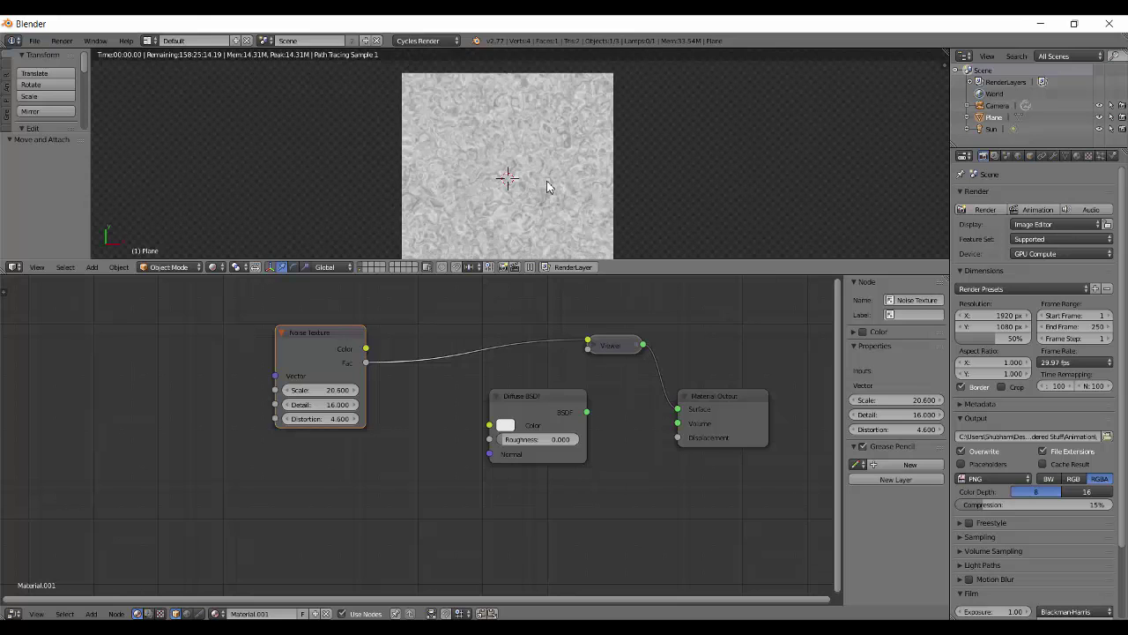
pyautogui.scroll(2, 532, 199)
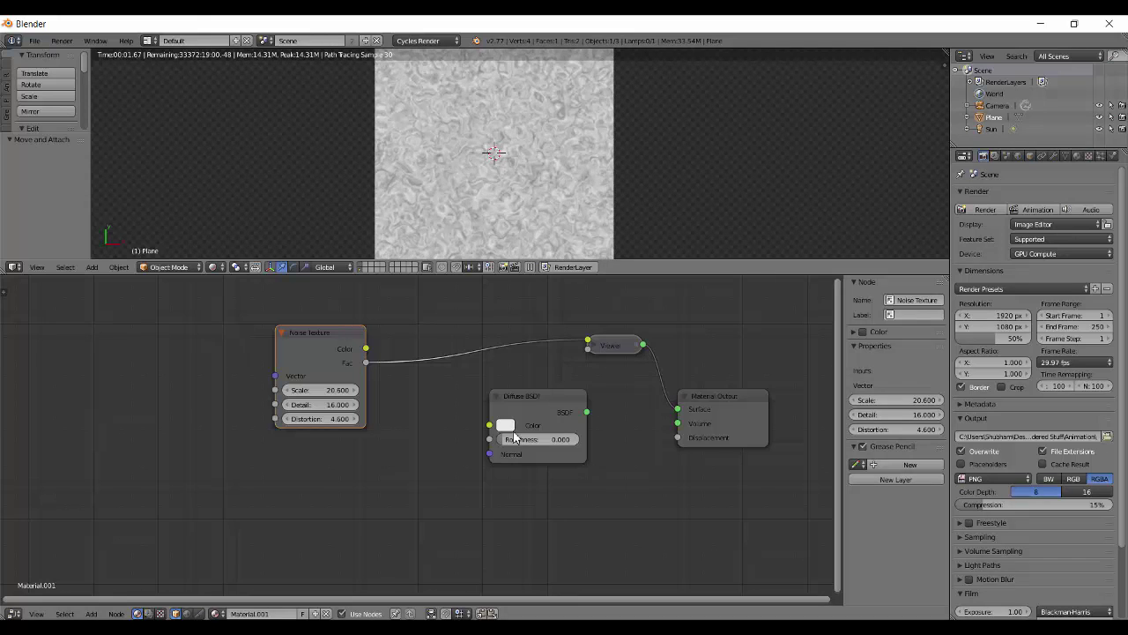
# Place the Diffuse BSDF below the noise-viewer link and preview the noise Color
pyautogui.moveTo(543, 408); pyautogui.dragTo(515, 344)
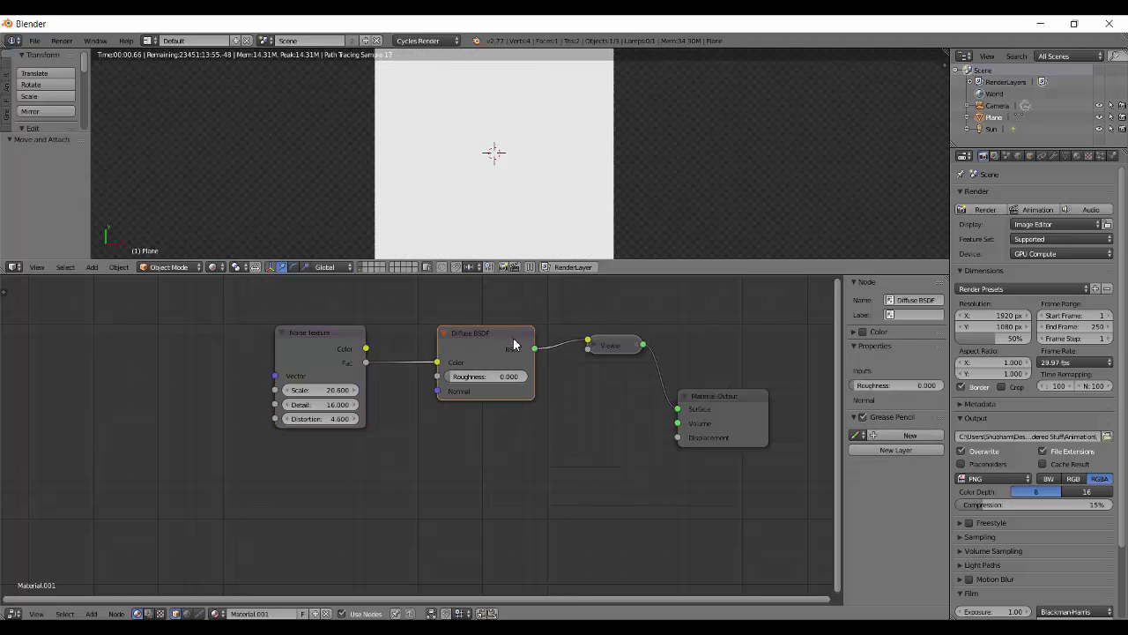
pyautogui.keyDown('ctrl'); pyautogui.keyDown('shift'); pyautogui.click(347, 367); pyautogui.keyUp('shift'); pyautogui.keyUp('ctrl')
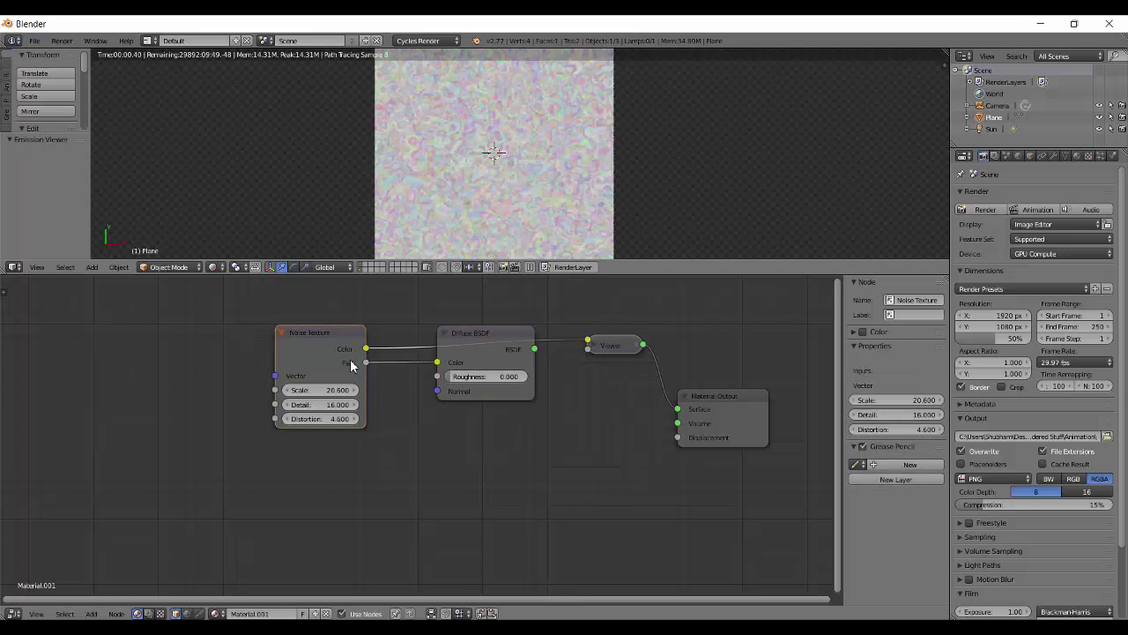
pyautogui.moveTo(487, 370); pyautogui.dragTo(487, 419)
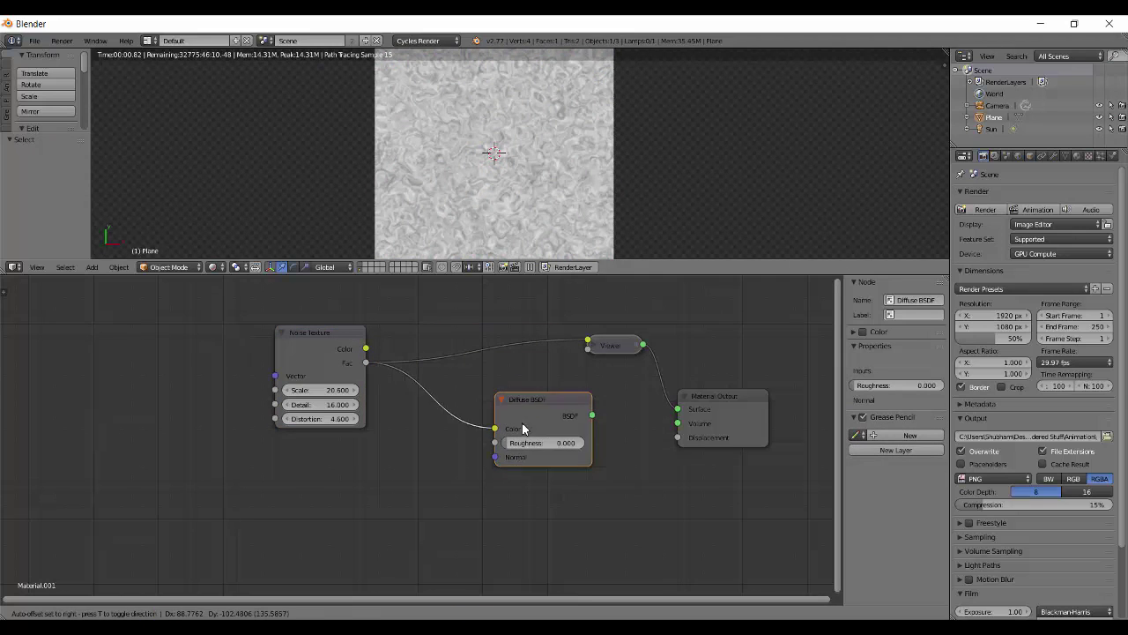
pyautogui.keyDown('ctrl'); pyautogui.keyDown('shift'); pyautogui.click(333, 353); pyautogui.keyUp('shift'); pyautogui.keyUp('ctrl')
pyautogui.scroll(-1, 566, 114)
pyautogui.scroll(2, 547, 113)
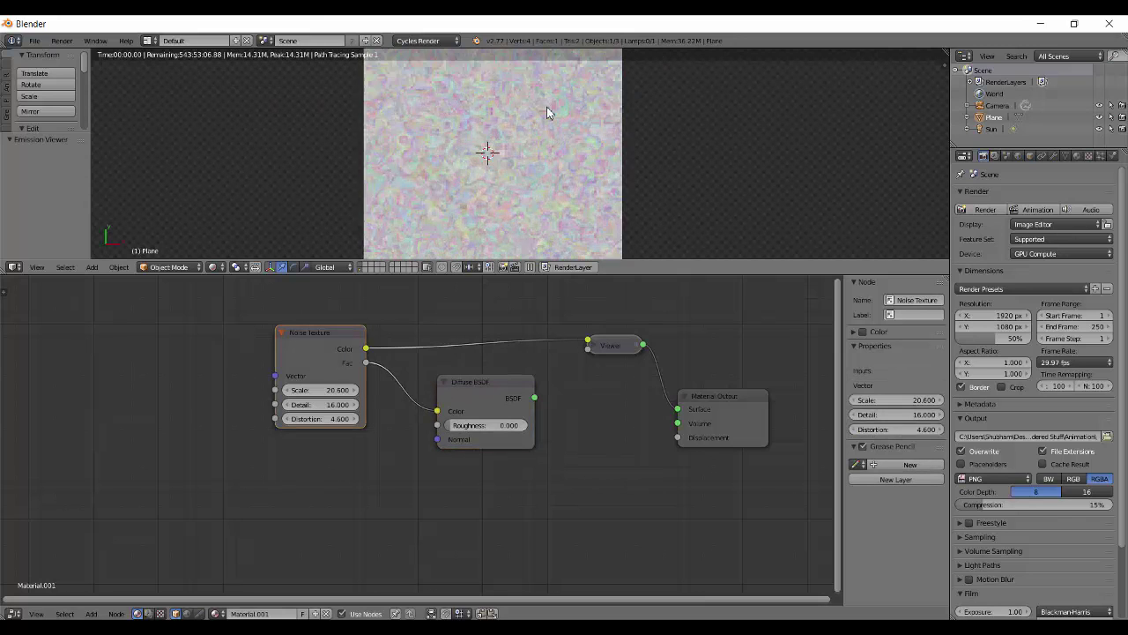
pyautogui.scroll(3, 547, 110)
pyautogui.scroll(2, 504, 189)
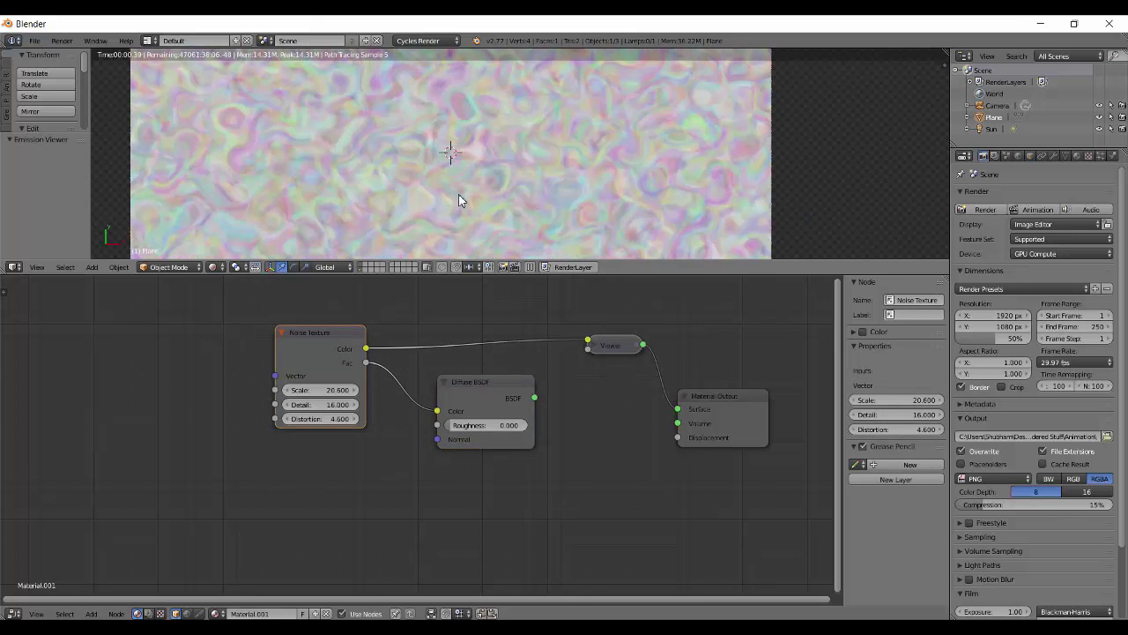
# Reset Distortion to 0 and compare the noise Fac and Color previews
pyautogui.click(312, 418)
pyautogui.write('0')
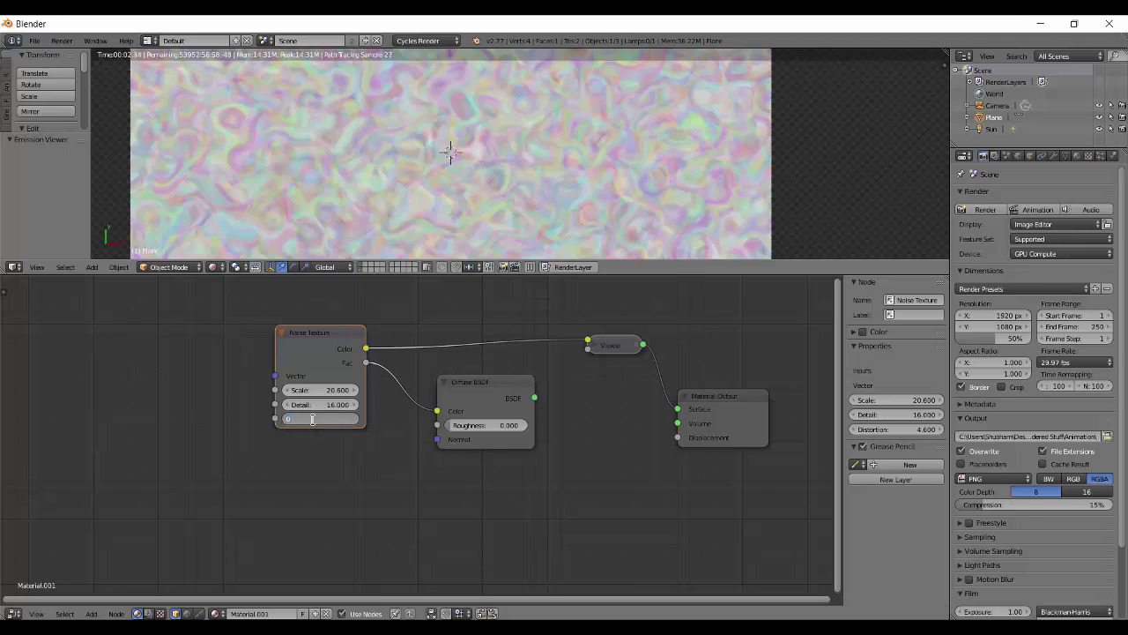
pyautogui.press('Return')
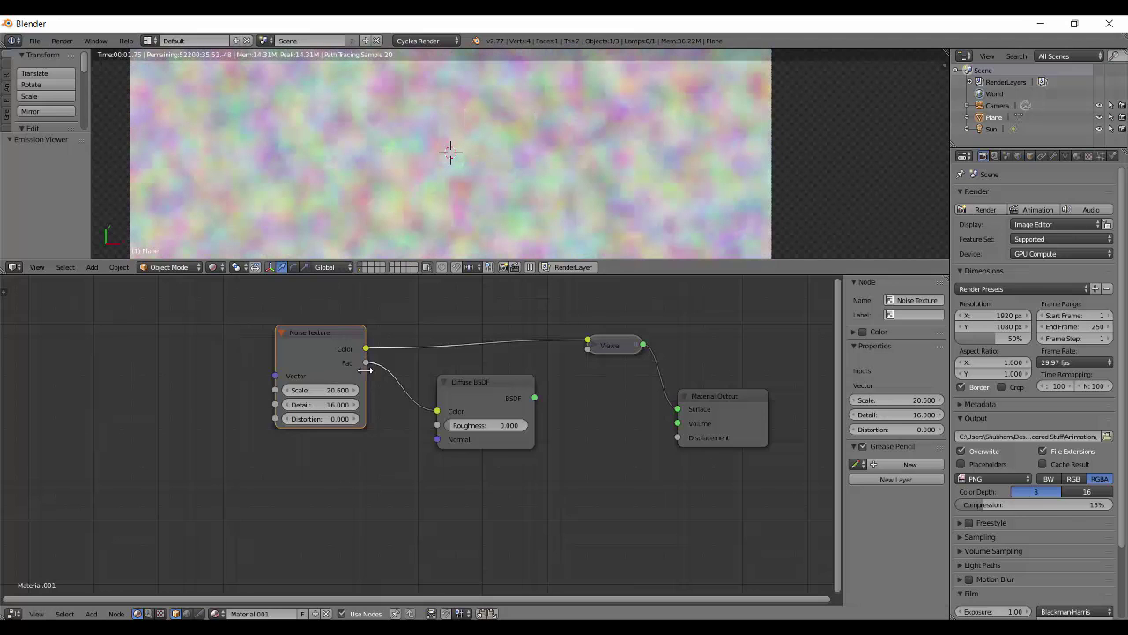
pyautogui.moveTo(366, 362); pyautogui.dragTo(588, 344)
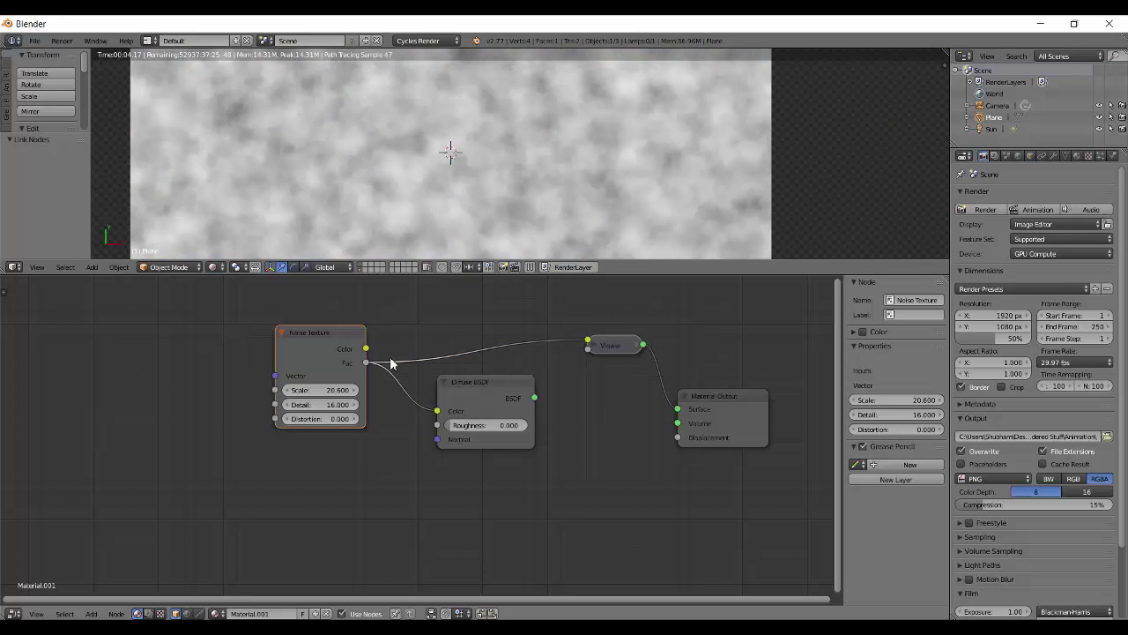
pyautogui.moveTo(367, 349); pyautogui.dragTo(587, 340)
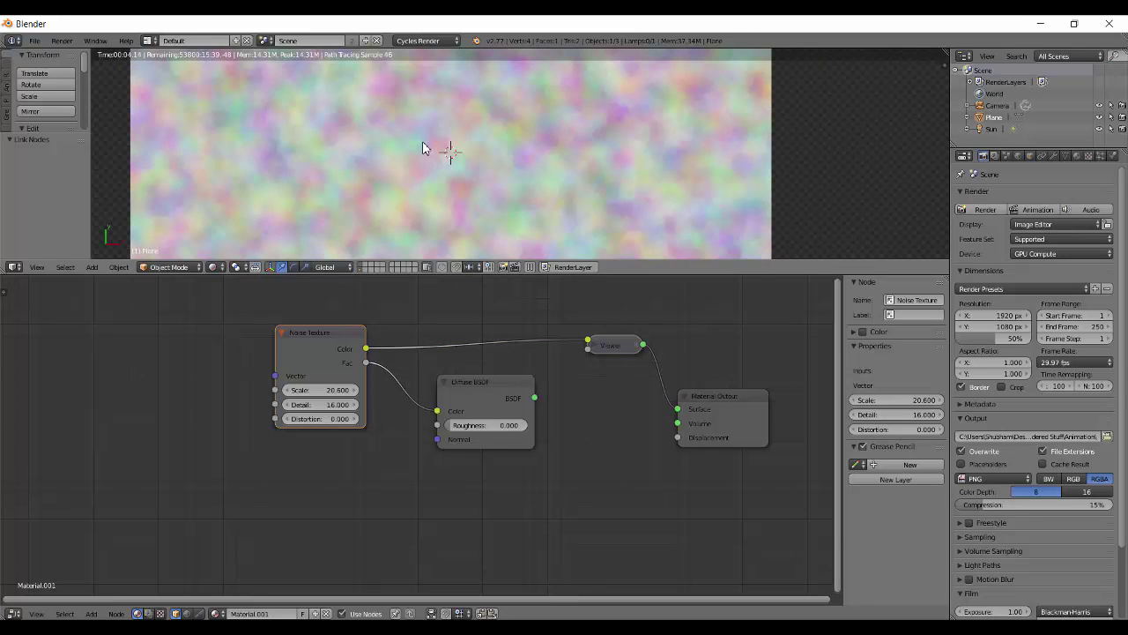
pyautogui.moveTo(367, 362); pyautogui.dragTo(588, 342)
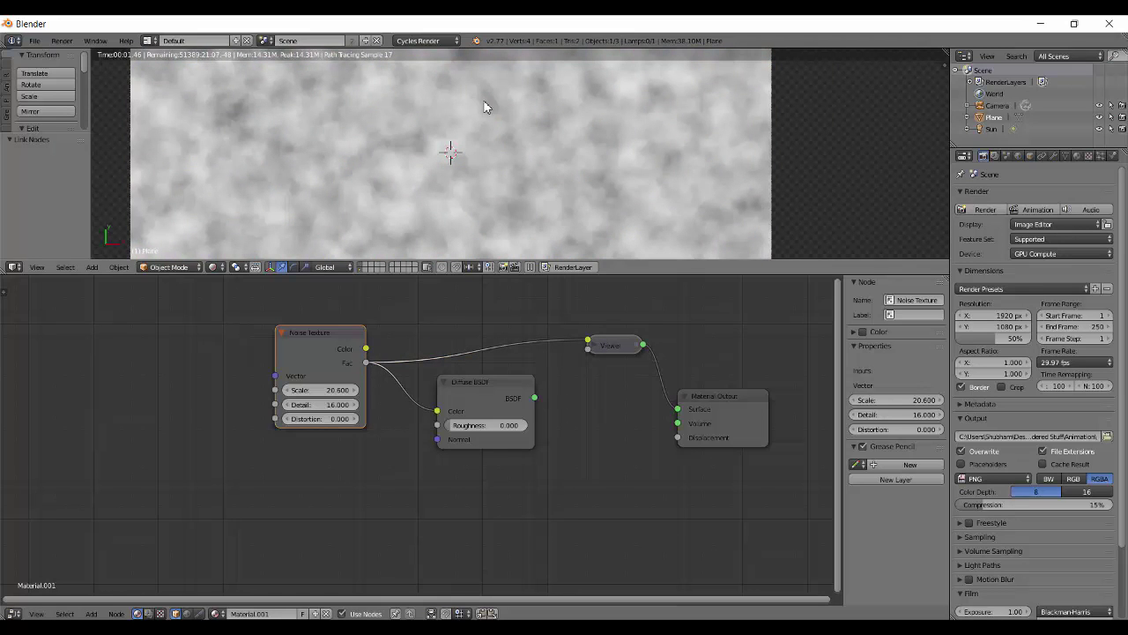
pyautogui.moveTo(366, 348); pyautogui.dragTo(587, 342)
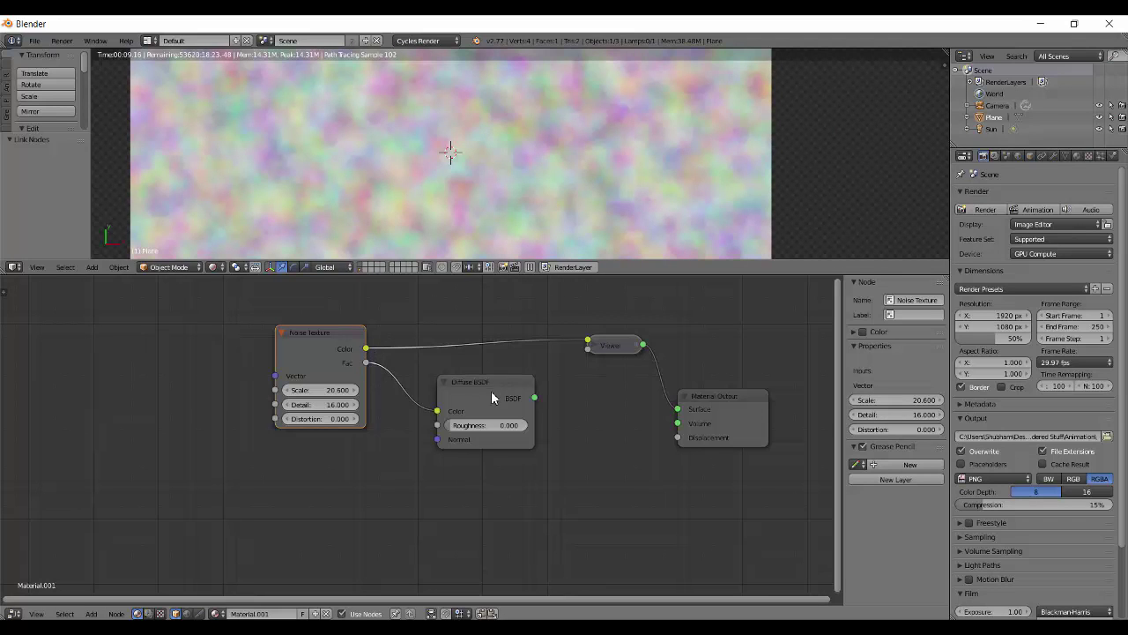
pyautogui.moveTo(499, 396); pyautogui.dragTo(498, 380)
# Duplicate the Diffuse BSDF and convert the copy into a Glossy BSDF
pyautogui.hotkey('shift', 'd')
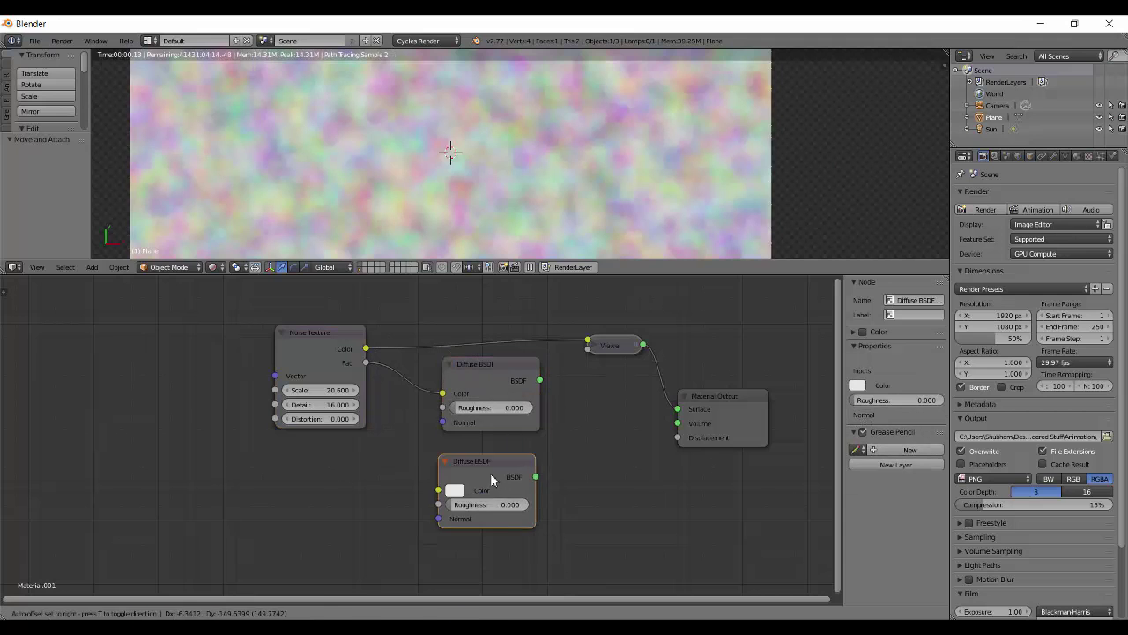
pyautogui.click(496, 483)
pyautogui.hotkey('shift', 's')
pyautogui.moveTo(468, 510)
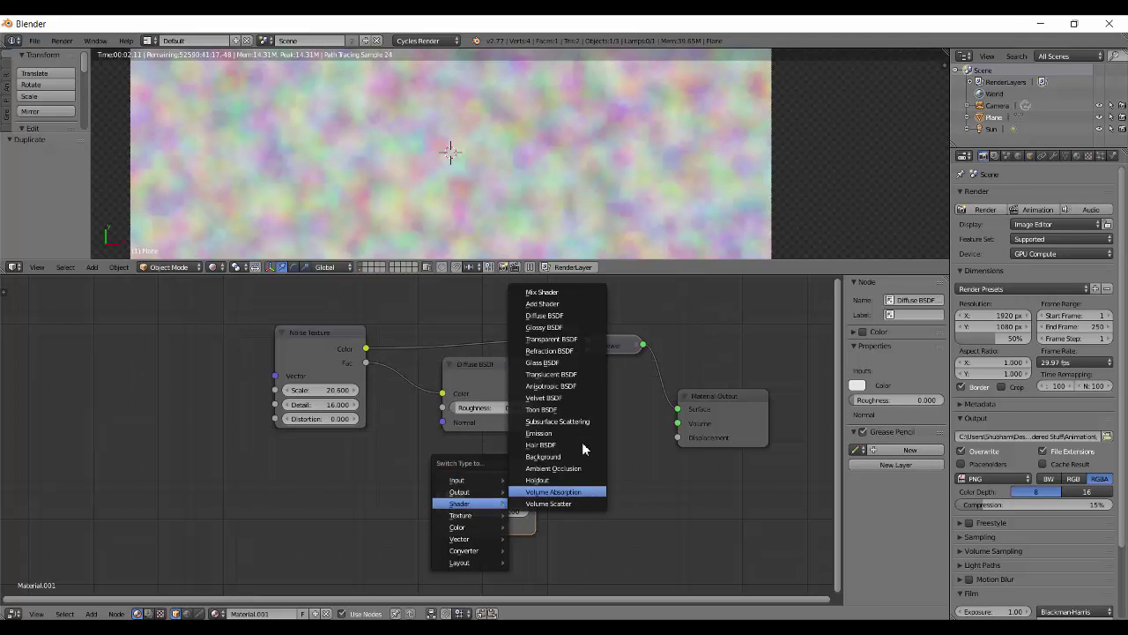
pyautogui.click(586, 342)
# Combine the Diffuse and Glossy shaders in a Mix Shader and position it
pyautogui.keyDown('ctrl'); pyautogui.keyDown('shift'); pyautogui.moveTo(505, 481); pyautogui.dragTo(490, 388, button='right'); pyautogui.keyUp('shift'); pyautogui.keyUp('ctrl')
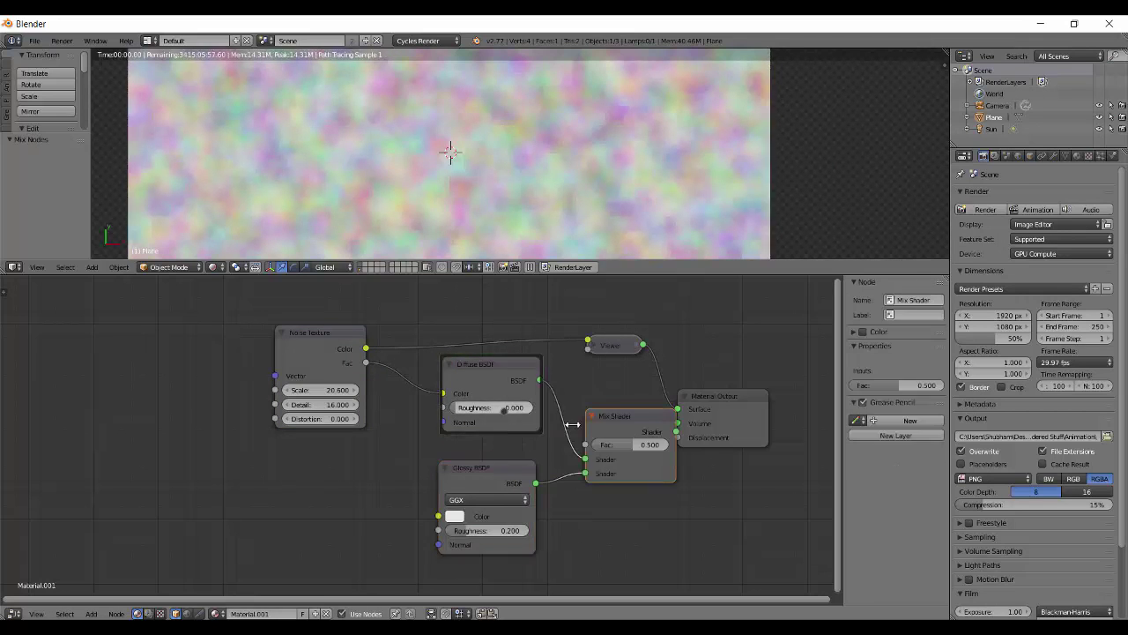
pyautogui.moveTo(793, 415); pyautogui.dragTo(641, 410, button='middle')
pyautogui.press('g')
pyautogui.rightClick(583, 418)
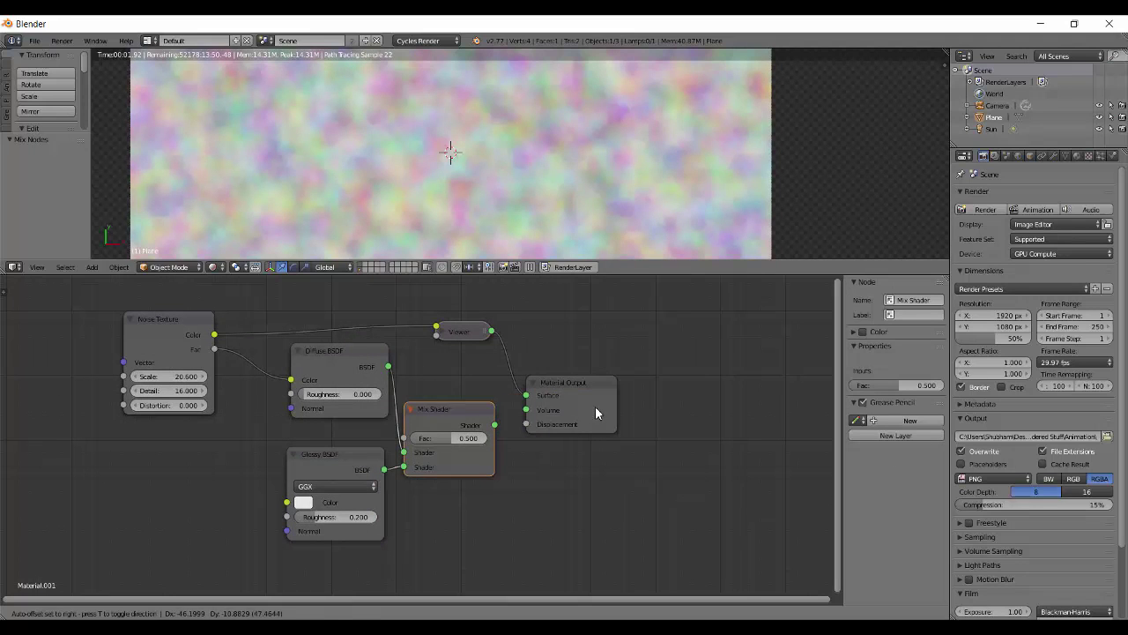
pyautogui.press('g')
pyautogui.click(542, 392)
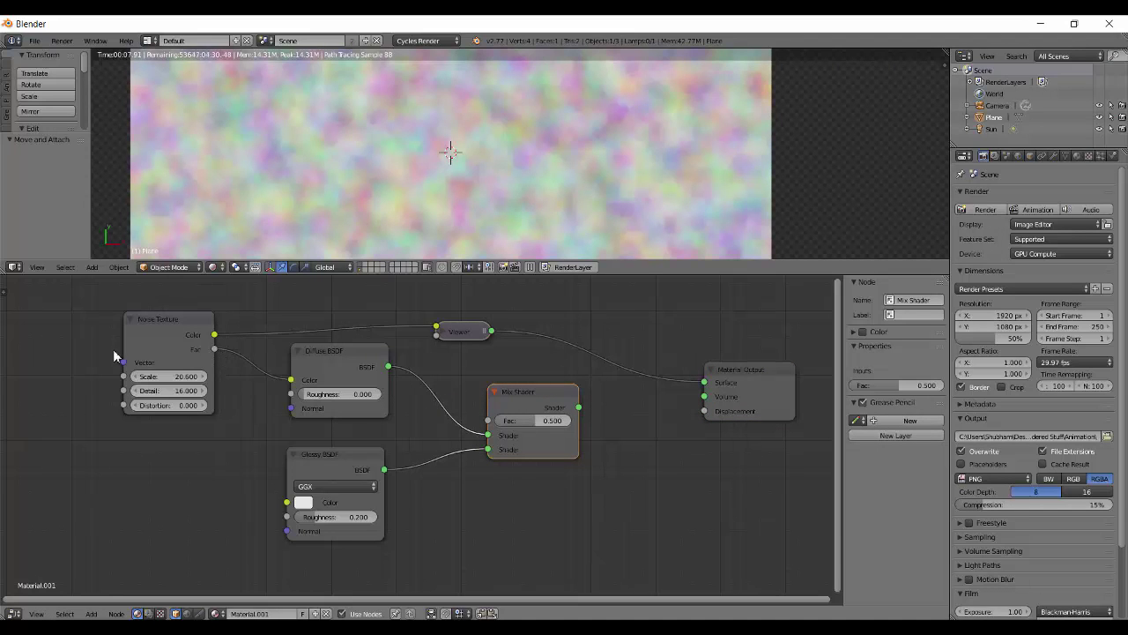
# Drive the Mix factor with the noise Fac, render the mix, and cut the Diffuse colour link
pyautogui.moveTo(215, 350); pyautogui.dragTo(489, 420)
pyautogui.keyDown('ctrl'); pyautogui.keyDown('shift'); pyautogui.click(540, 411); pyautogui.keyUp('shift'); pyautogui.keyUp('ctrl')
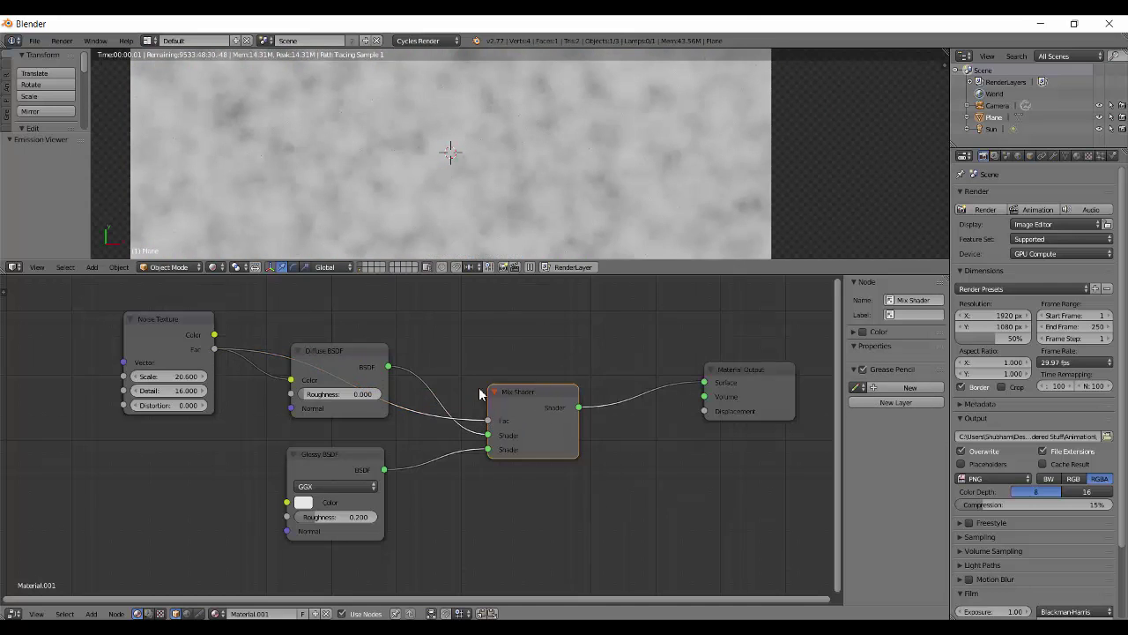
pyautogui.scroll(-1, 494, 352)
pyautogui.scroll(-1, 446, 328)
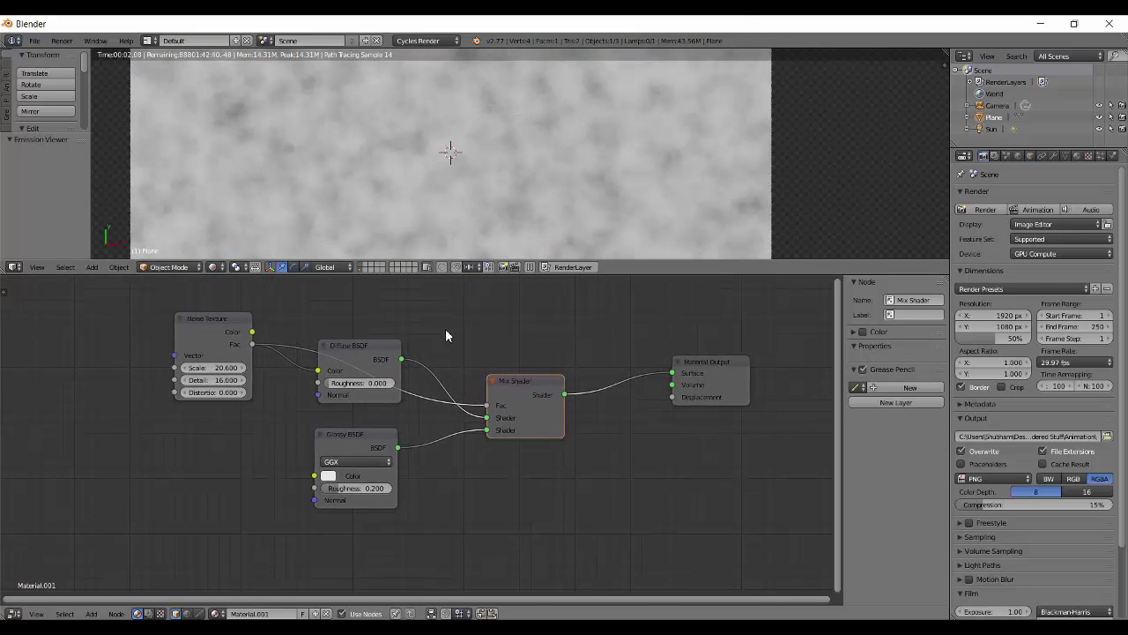
pyautogui.moveTo(445, 328); pyautogui.dragTo(447, 352, button='middle')
pyautogui.keyDown('ctrl'); pyautogui.moveTo(298, 412); pyautogui.dragTo(304, 366, button='right'); pyautogui.keyUp('ctrl')
pyautogui.scroll(-2, 551, 182)
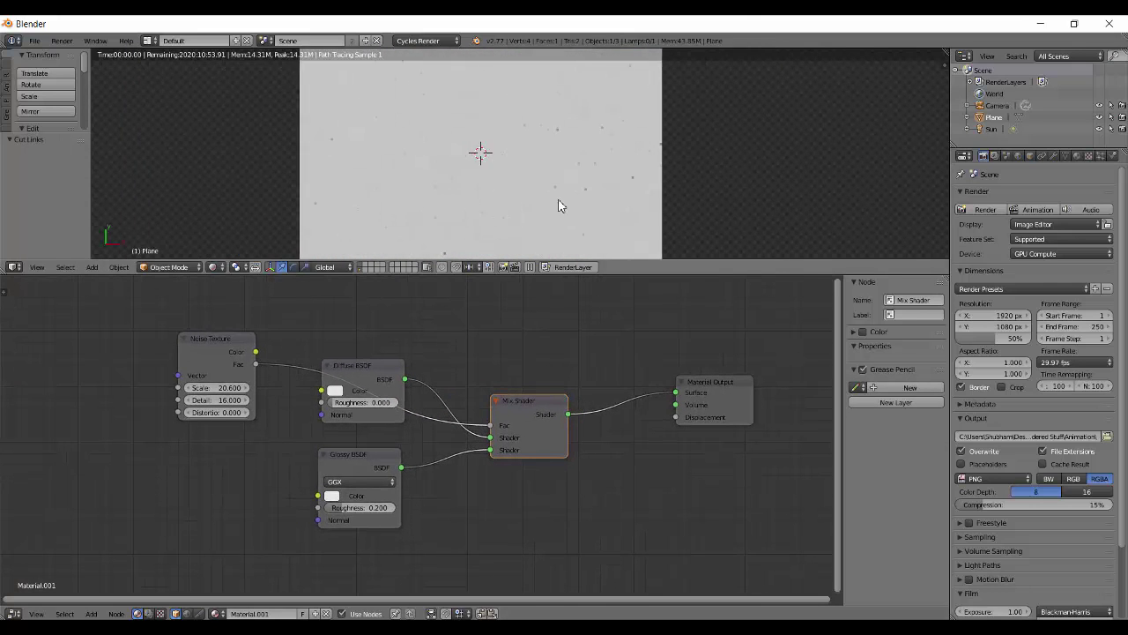
pyautogui.moveTo(558, 202)
pyautogui.mouseDown(button='middle')
pyautogui.moveTo(476, 141)
pyautogui.moveTo(453, 106)
pyautogui.moveTo(494, 111)
pyautogui.mouseUp(button='middle')
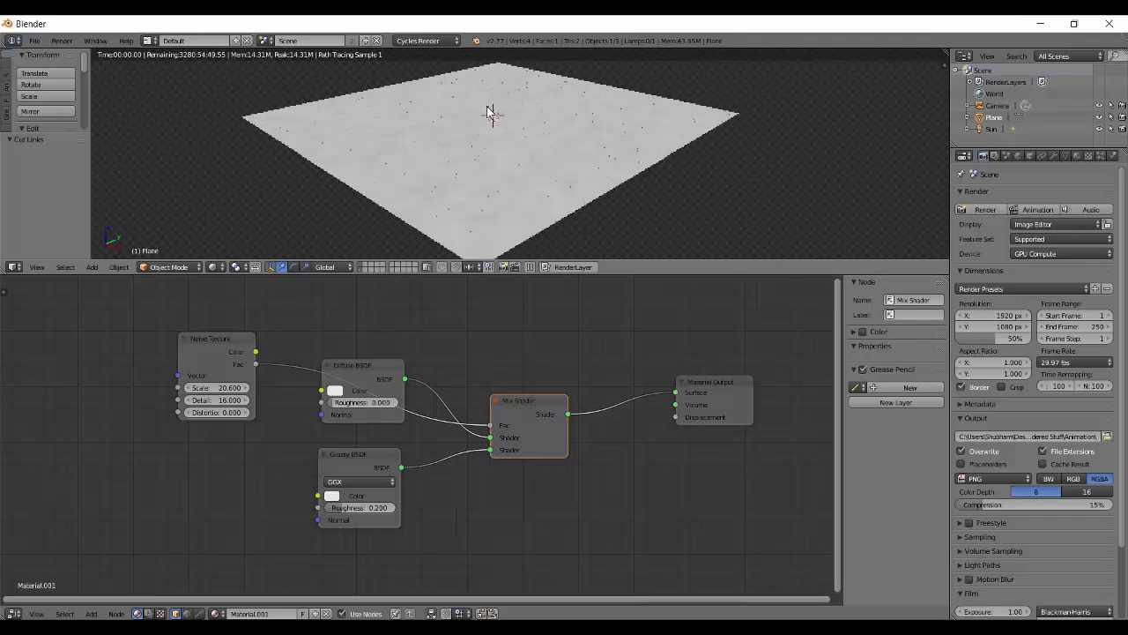
# Switch to solid shading and delete the Sun lamp
pyautogui.hotkey('shift', 'z')
pyautogui.rightClick(580, 60)
pyautogui.press('x')
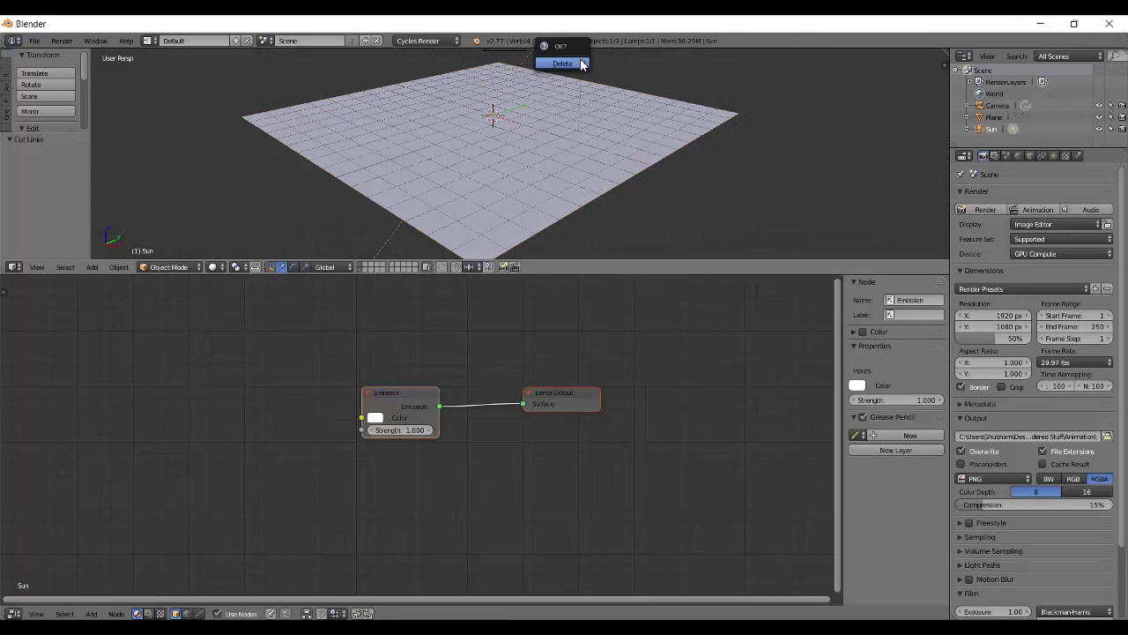
pyautogui.click(581, 62)
# Add a UV Sphere with a new Emission material, Material.002
pyautogui.hotkey('shift', 'a')
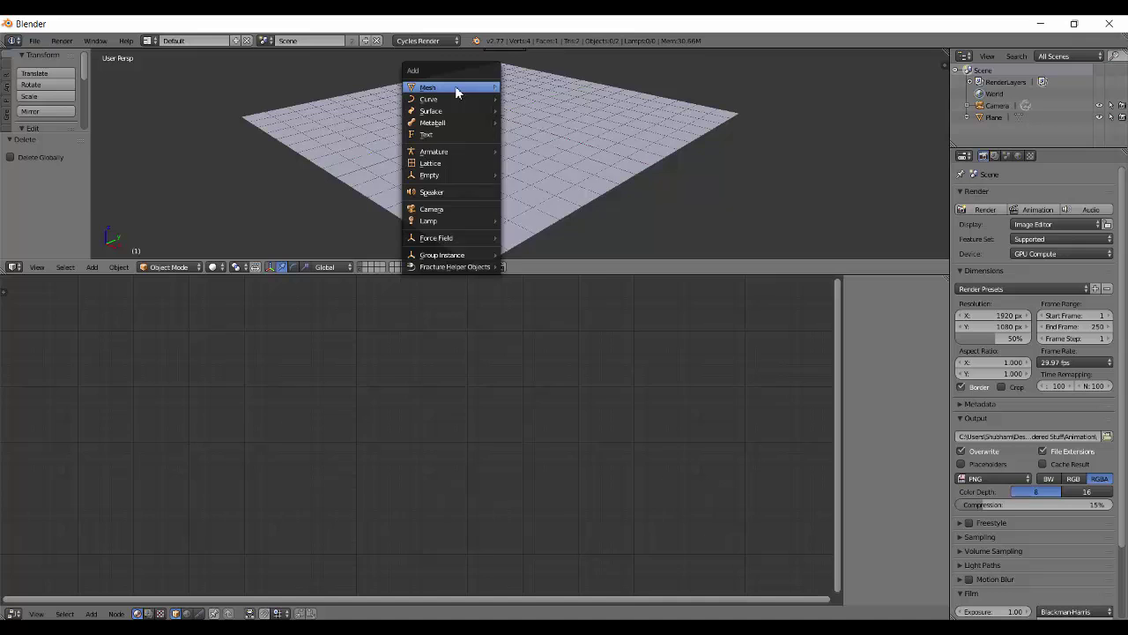
pyautogui.click(533, 122)
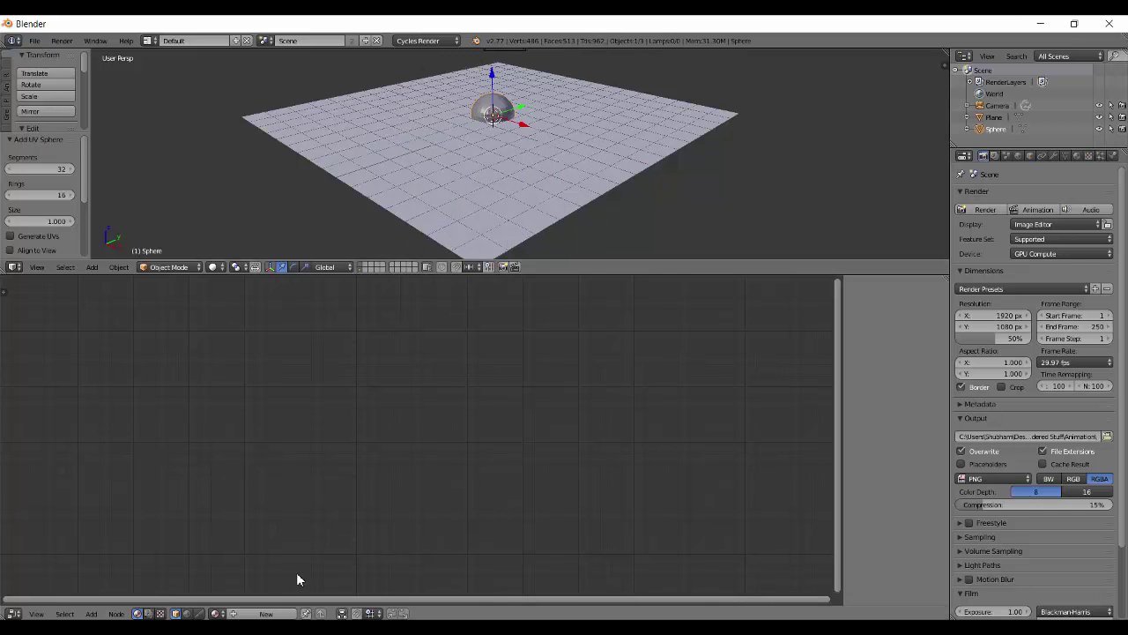
pyautogui.click(281, 614)
pyautogui.moveTo(406, 445); pyautogui.dragTo(386, 423)
pyautogui.hotkey('shift', 's')
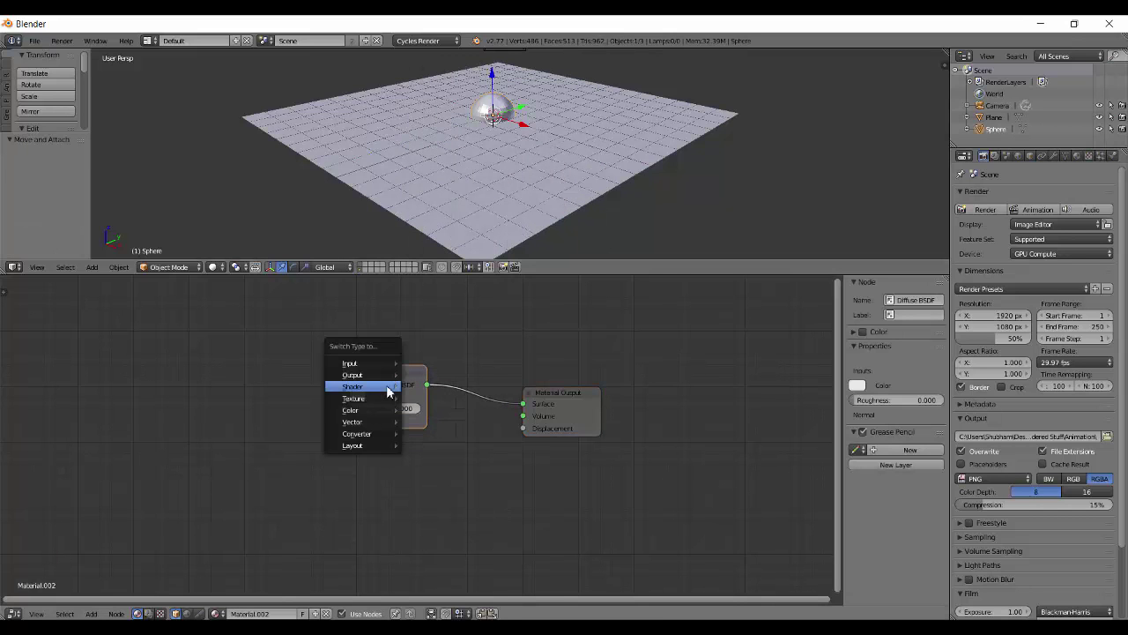
pyautogui.moveTo(368, 390)
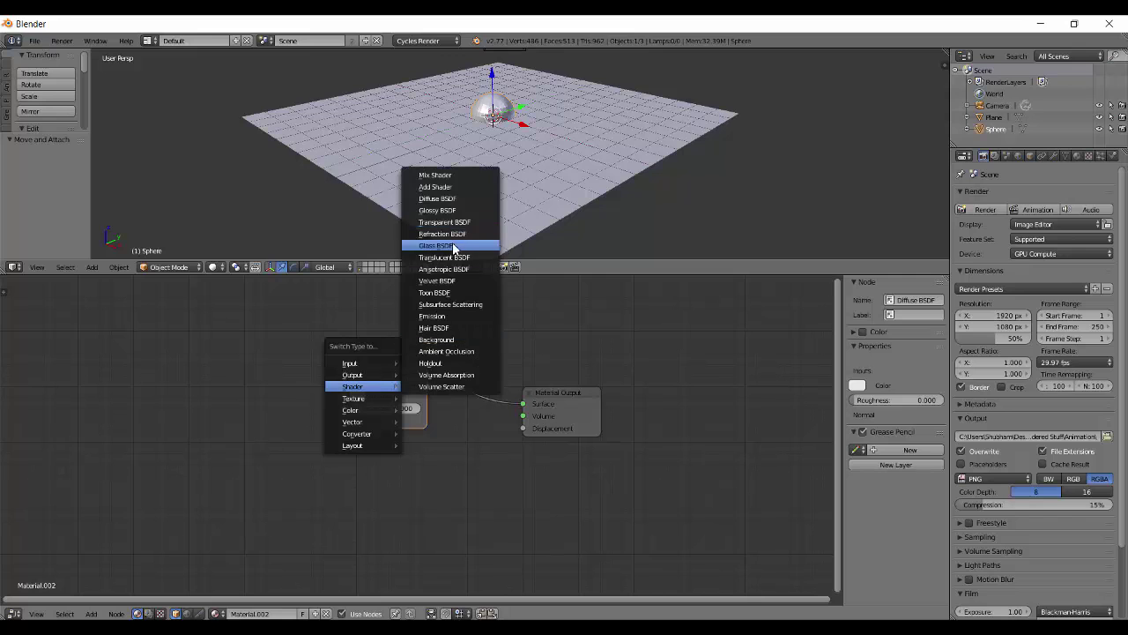
pyautogui.click(432, 315)
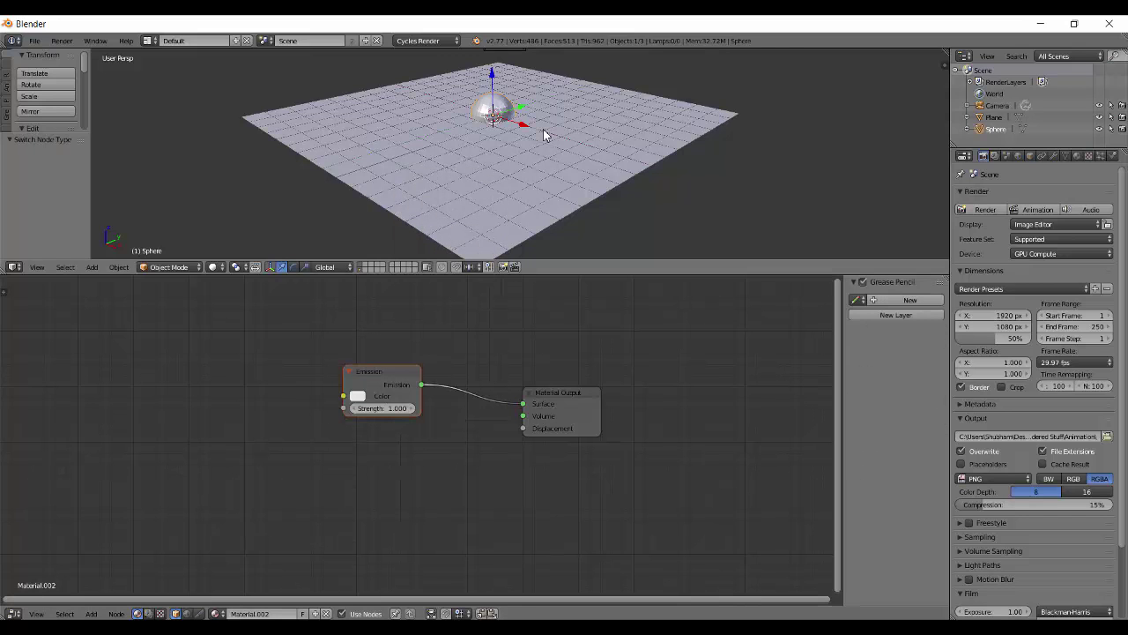
# Raise the sphere 1 unit on Z, render it, and reselect the plane
pyautogui.press('g')
pyautogui.press('z')
pyautogui.press('1')
pyautogui.press('Return')
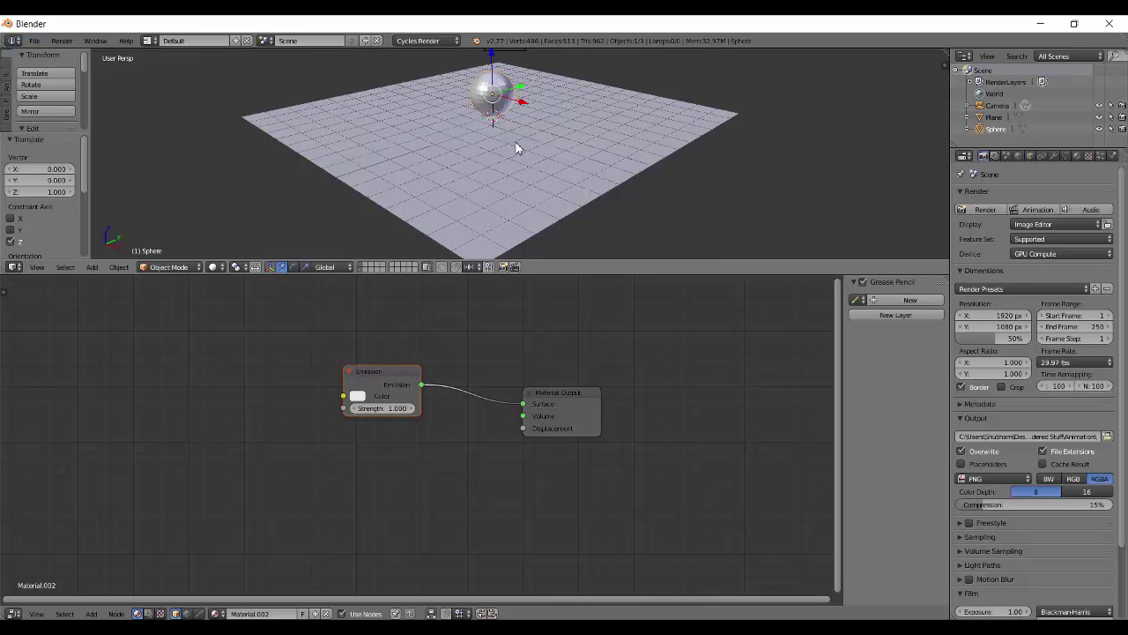
pyautogui.hotkey('shift', 'z')
pyautogui.scroll(2, 535, 166)
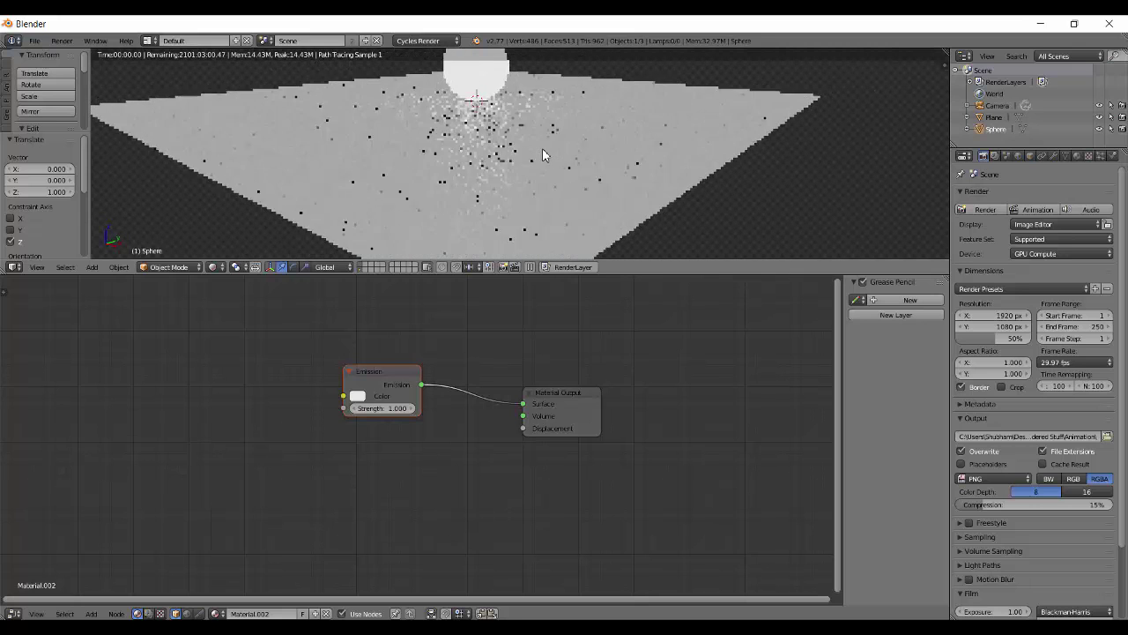
pyautogui.rightClick(544, 147)
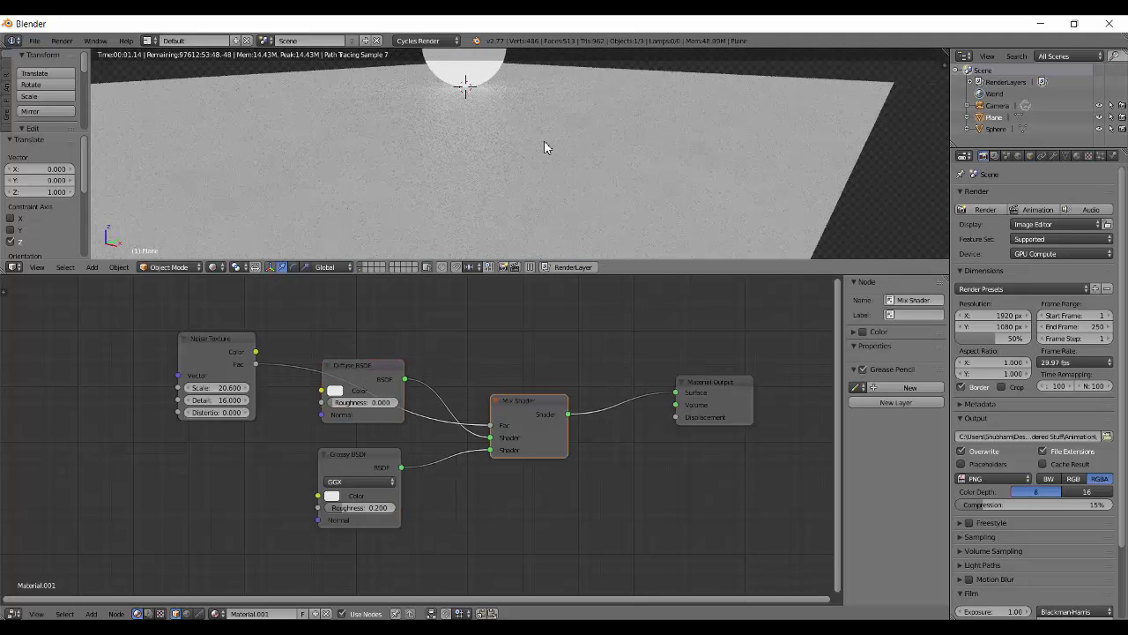
# Set the World Strength to 0 and the Noise Texture Detail to 0
pyautogui.click(1018, 155)
pyautogui.moveTo(1083, 294); pyautogui.dragTo(944, 282)
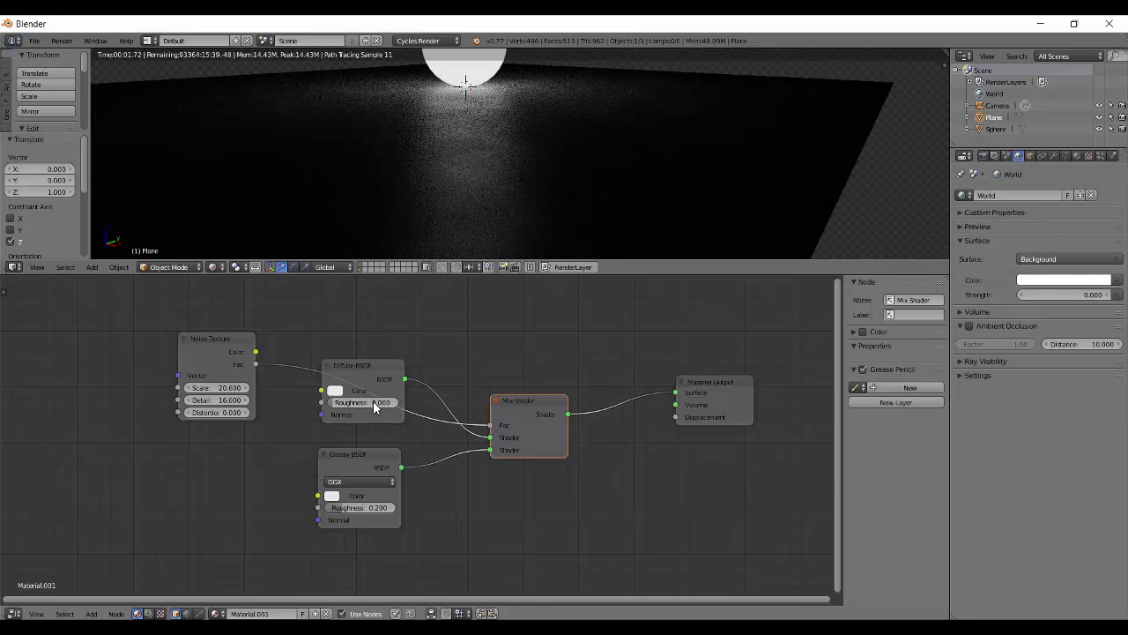
pyautogui.moveTo(206, 357); pyautogui.dragTo(194, 337)
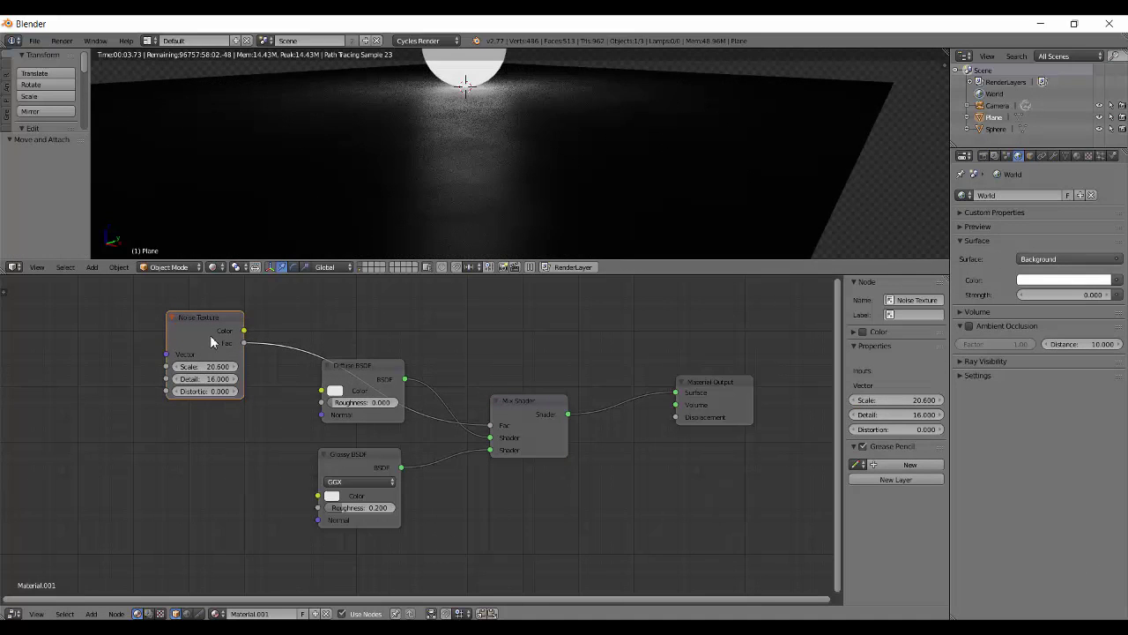
pyautogui.keyDown('ctrl'); pyautogui.keyDown('shift'); pyautogui.click(212, 338); pyautogui.keyUp('shift'); pyautogui.keyUp('ctrl')
pyautogui.click(212, 379)
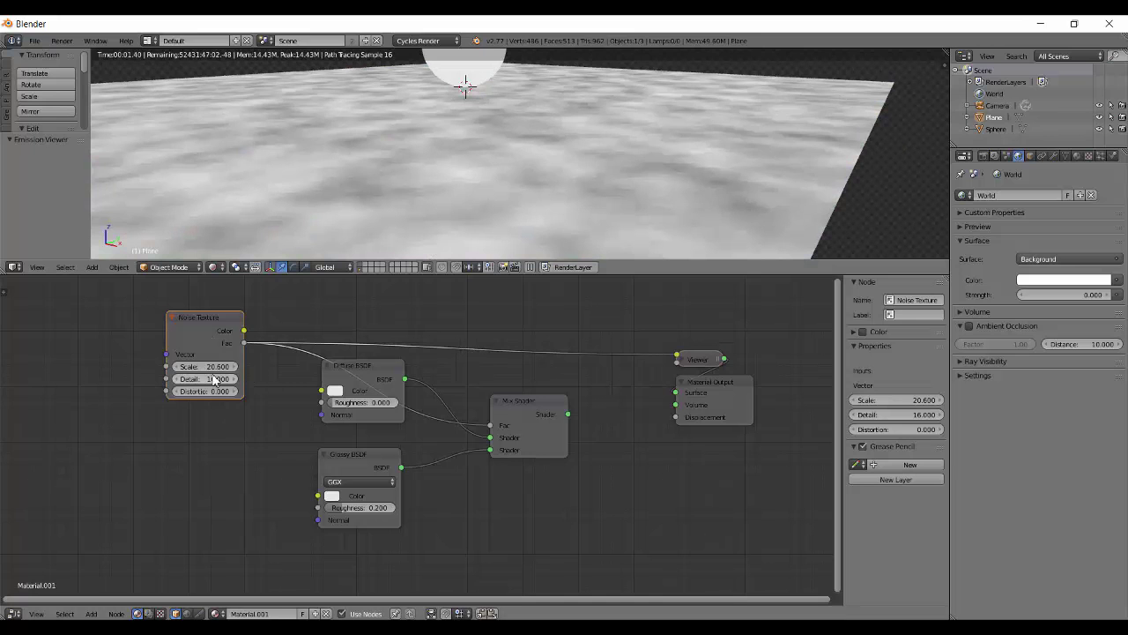
pyautogui.write('0')
pyautogui.press('Return')
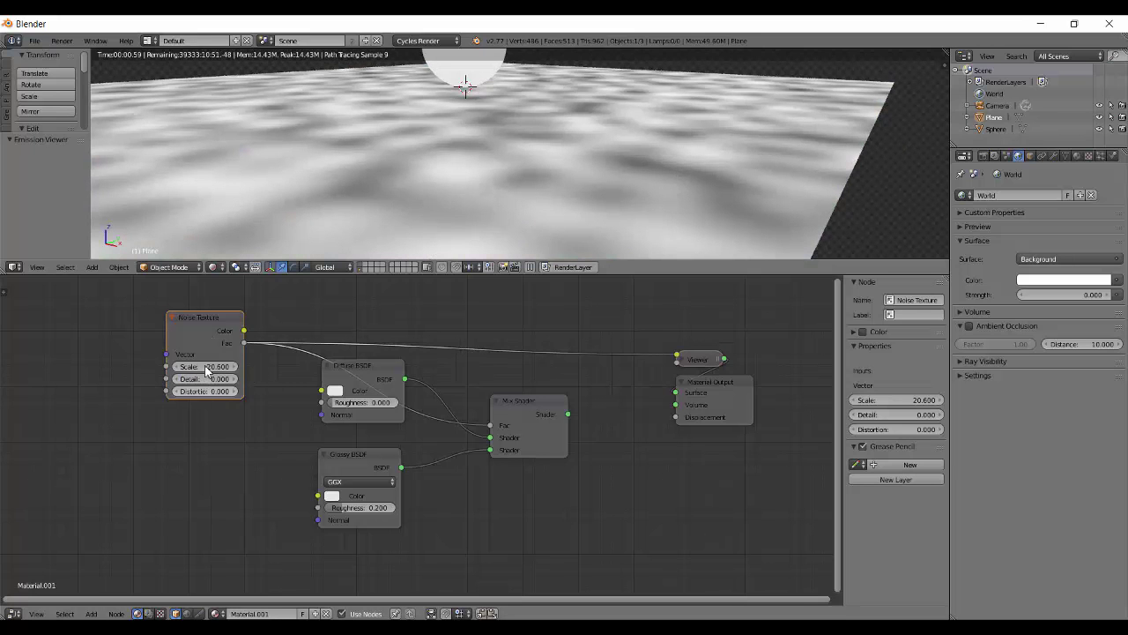
pyautogui.hotkey('shift', 'z')
# Reconnect the Mix Shader to the output and set Glossy Roughness to 0
pyautogui.keyDown('ctrl'); pyautogui.keyDown('shift'); pyautogui.click(521, 411); pyautogui.keyUp('shift'); pyautogui.keyUp('ctrl')
pyautogui.hotkey('shift', 'z')
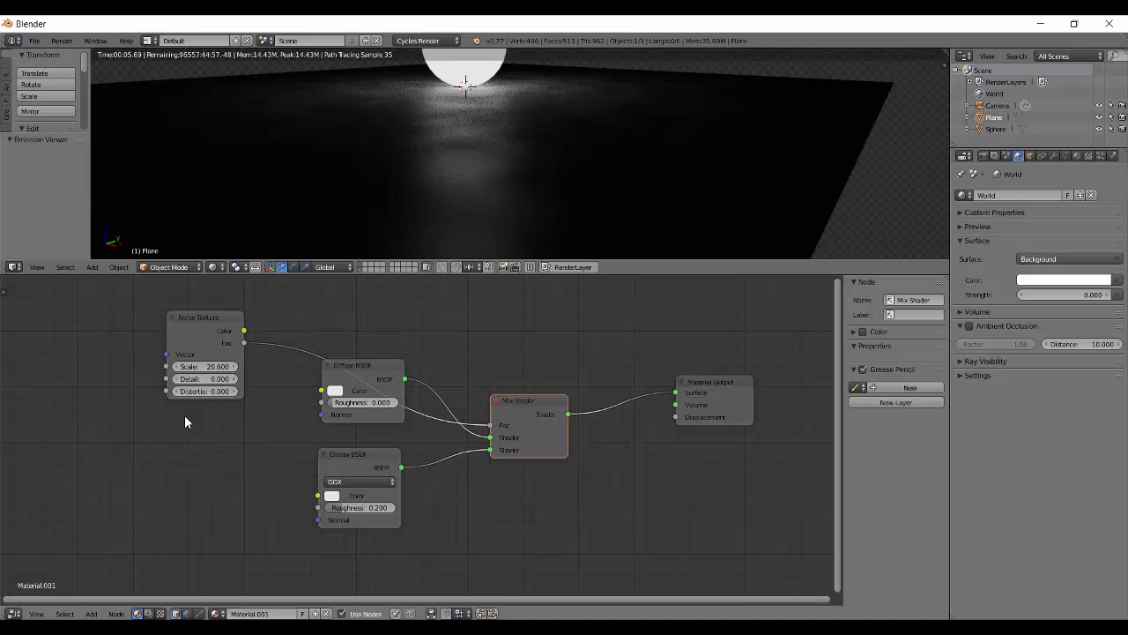
pyautogui.keyDown('ctrl'); pyautogui.keyDown('shift'); pyautogui.click(229, 345); pyautogui.keyUp('shift'); pyautogui.keyUp('ctrl')
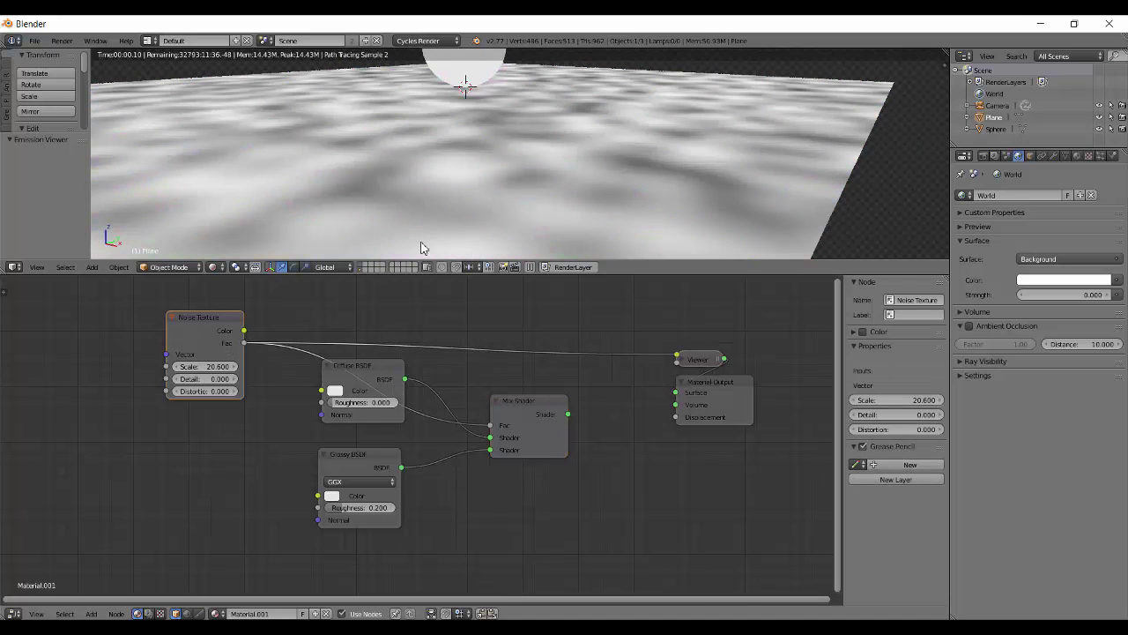
pyautogui.keyDown('ctrl'); pyautogui.keyDown('shift'); pyautogui.click(524, 421); pyautogui.keyUp('shift'); pyautogui.keyUp('ctrl')
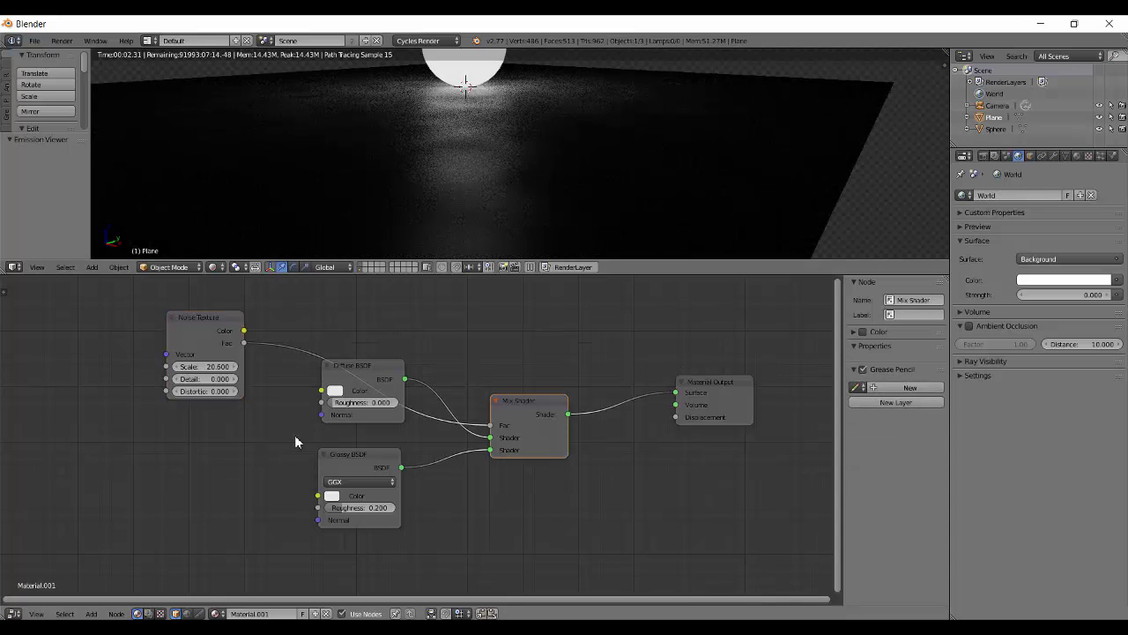
pyautogui.moveTo(343, 503); pyautogui.dragTo(233, 489)
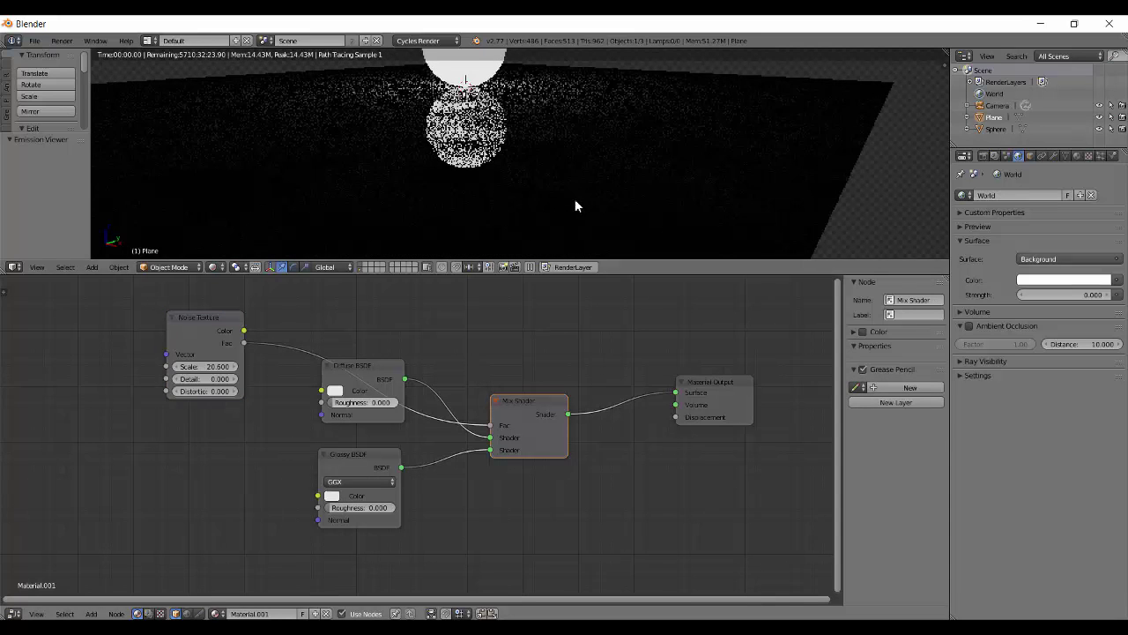
pyautogui.moveTo(221, 342)
pyautogui.mouseDown()
pyautogui.moveTo(197, 337)
pyautogui.moveTo(212, 341)
pyautogui.mouseUp()
# Convert the Noise node to a Voronoi Texture and preview it from the top
pyautogui.moveTo(209, 433); pyautogui.dragTo(300, 405, button='middle')
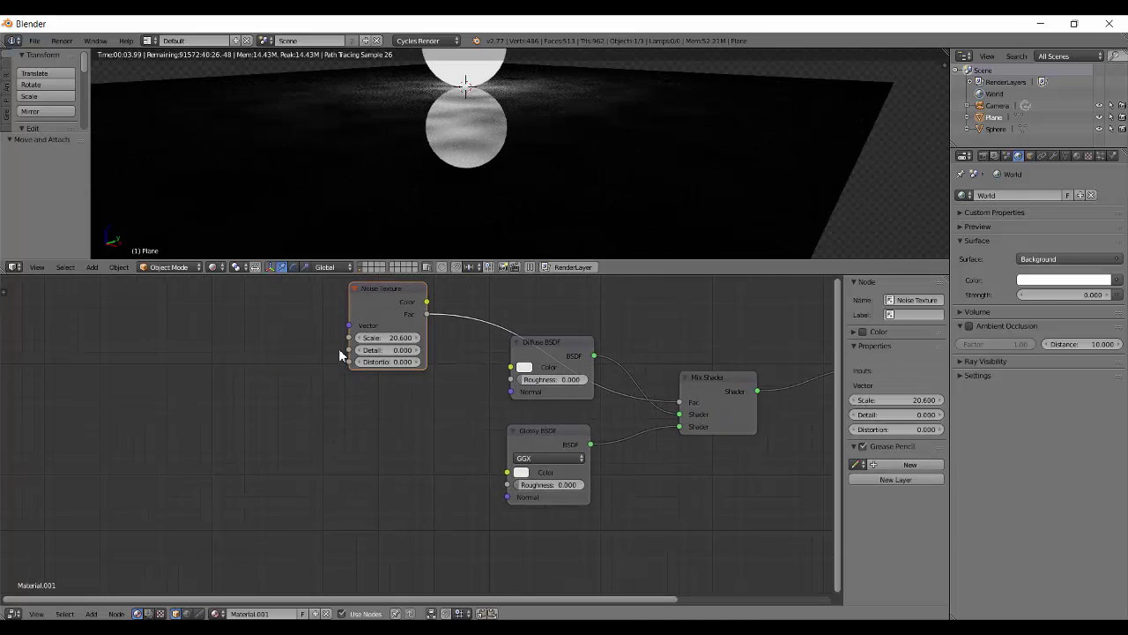
pyautogui.hotkey('shift', 's')
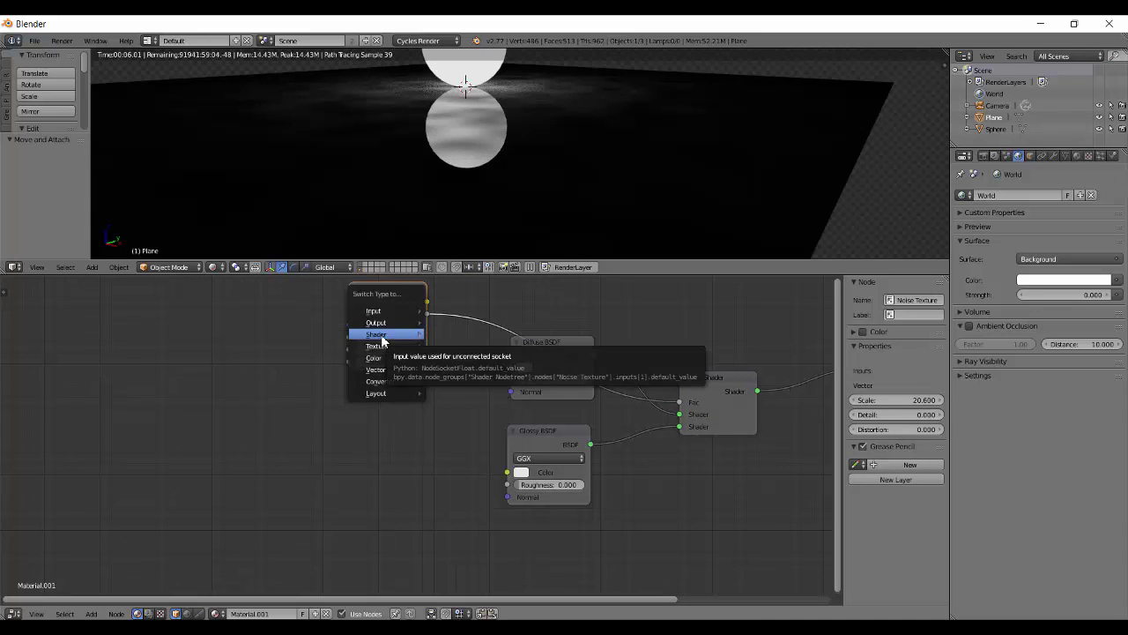
pyautogui.moveTo(377, 346)
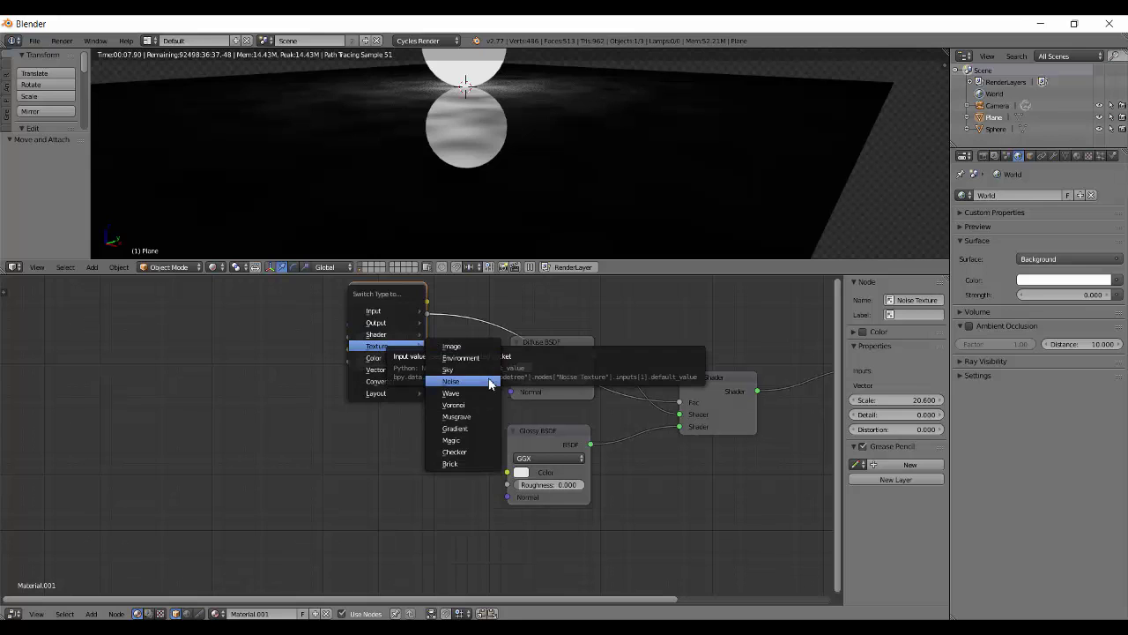
pyautogui.click(473, 405)
pyautogui.moveTo(344, 331); pyautogui.dragTo(336, 361)
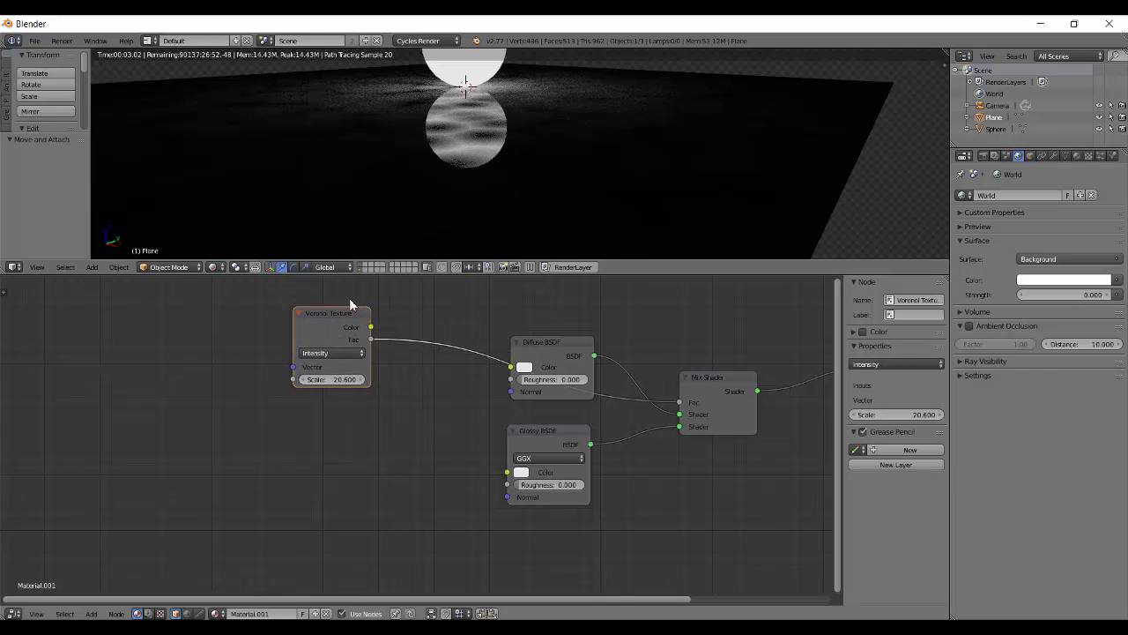
pyautogui.keyDown('ctrl'); pyautogui.keyDown('shift'); pyautogui.click(325, 325); pyautogui.keyUp('shift'); pyautogui.keyUp('ctrl')
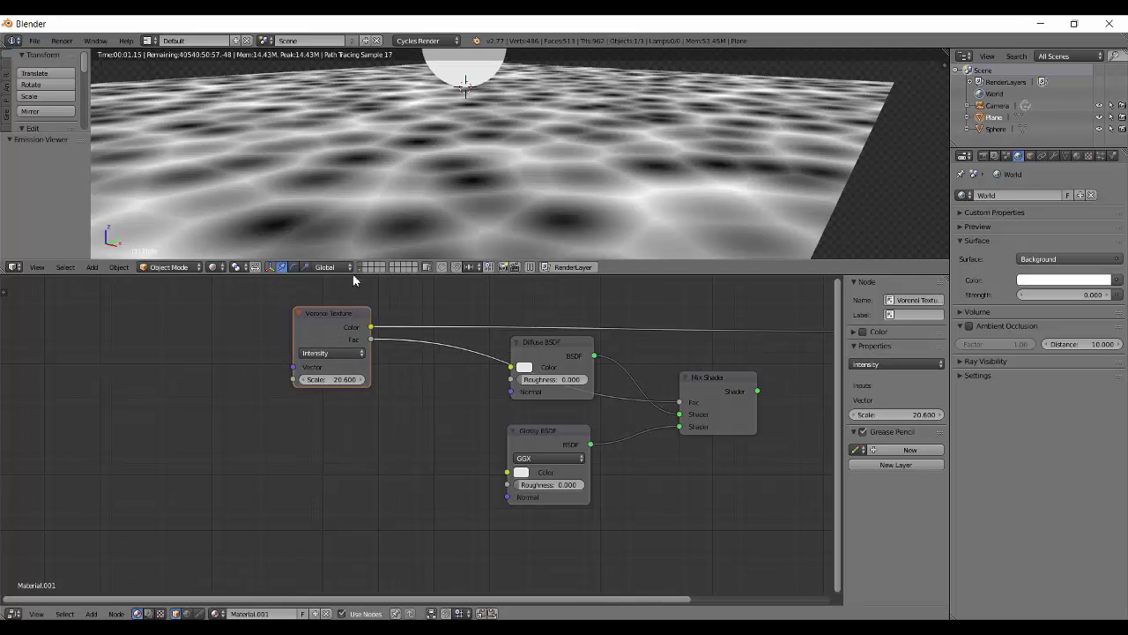
pyautogui.press('KP_7')
pyautogui.scroll(-3, 501, 150)
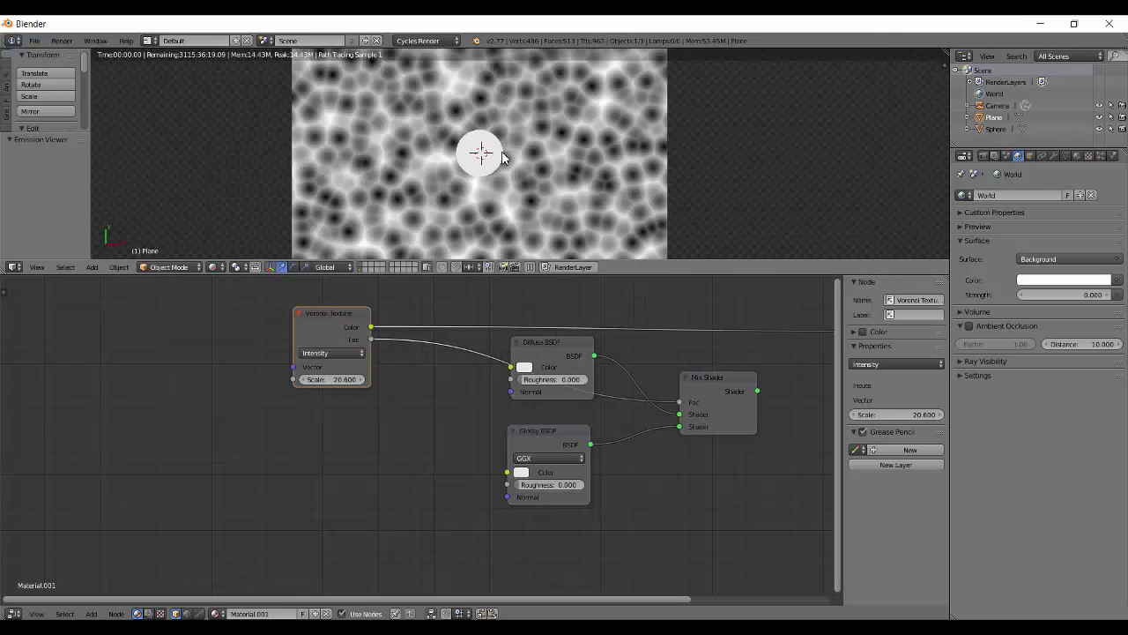
pyautogui.scroll(-2, 512, 181)
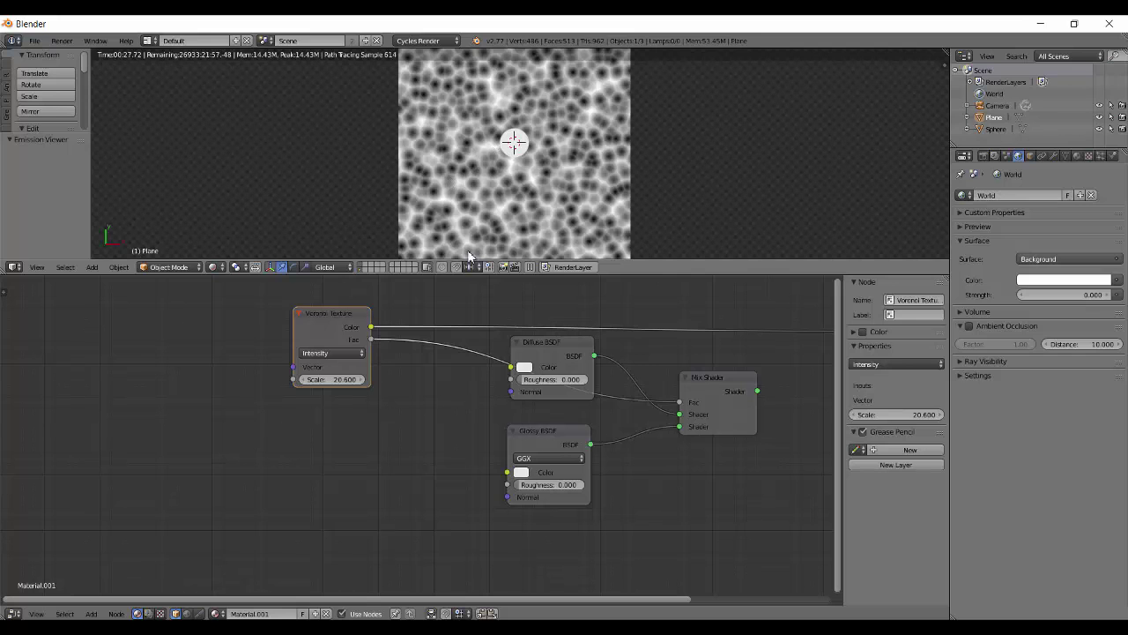
pyautogui.scroll(8, 474, 190)
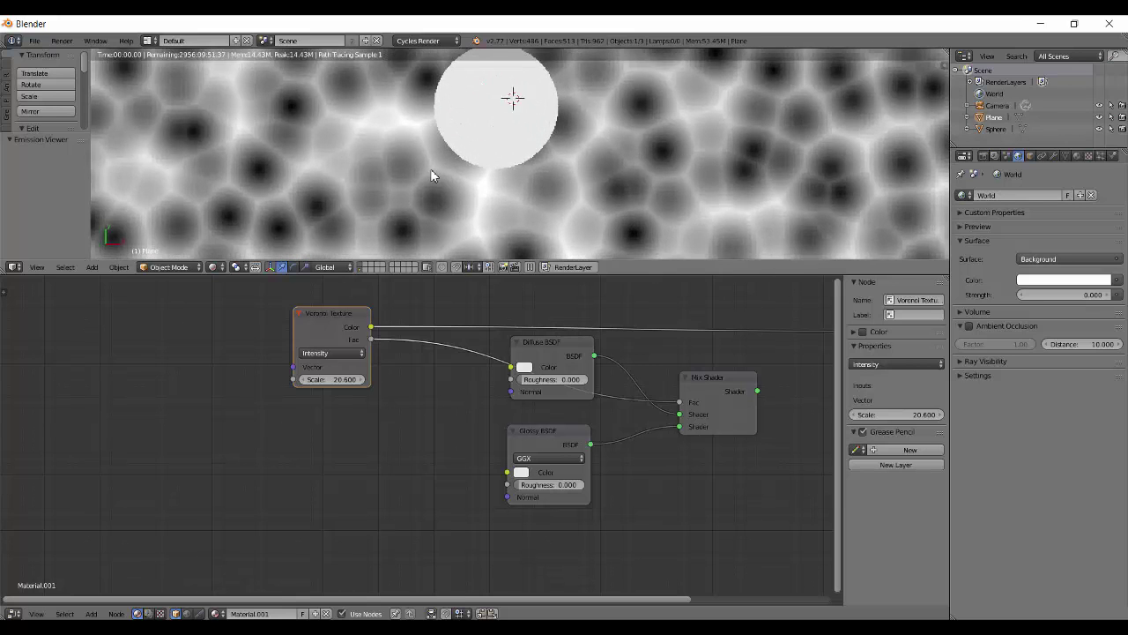
pyautogui.moveTo(432, 175); pyautogui.dragTo(366, 174, button='middle')
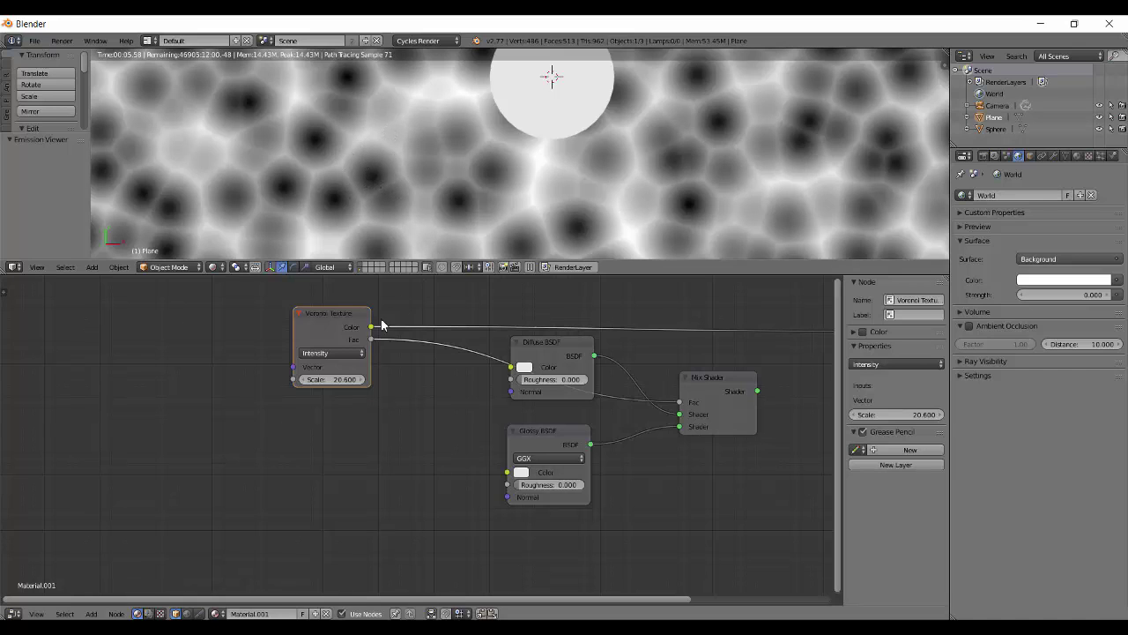
# Try Voronoi Cells coloring, then set the coloring back to Intensity
pyautogui.click(344, 360)
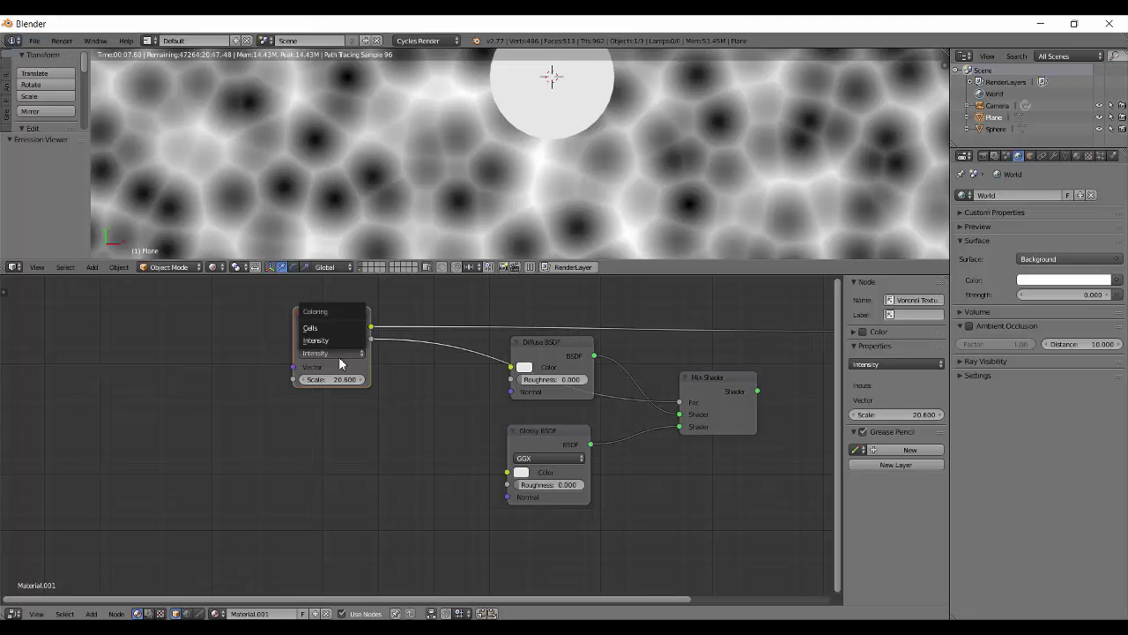
pyautogui.click(327, 329)
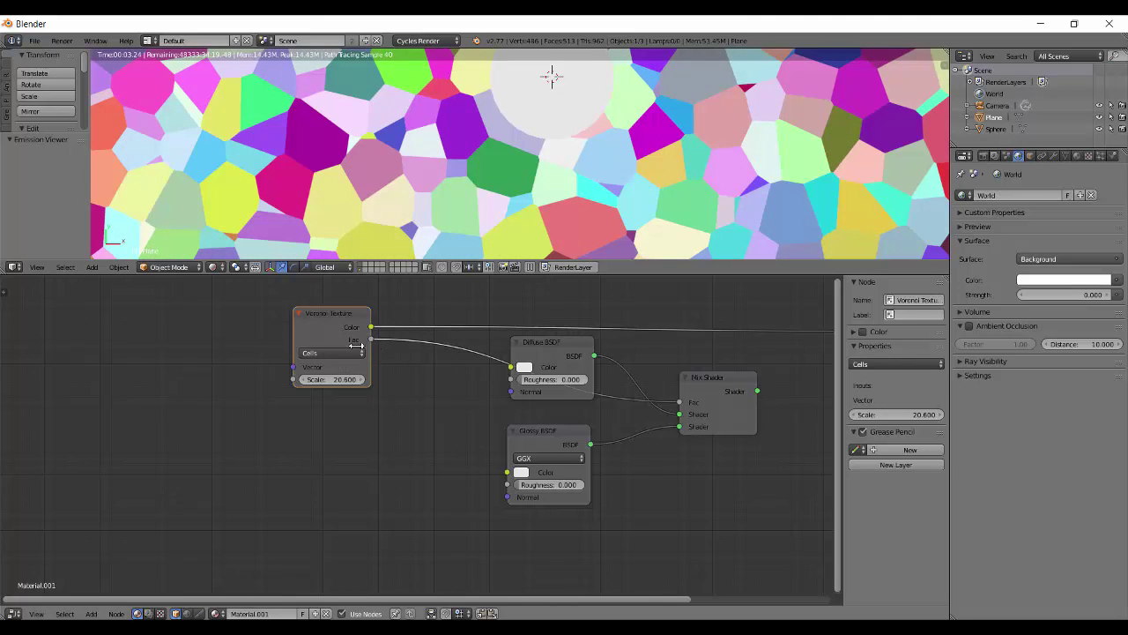
pyautogui.keyDown('ctrl'); pyautogui.moveTo(370, 327); pyautogui.dragTo(370, 339); pyautogui.keyUp('ctrl')
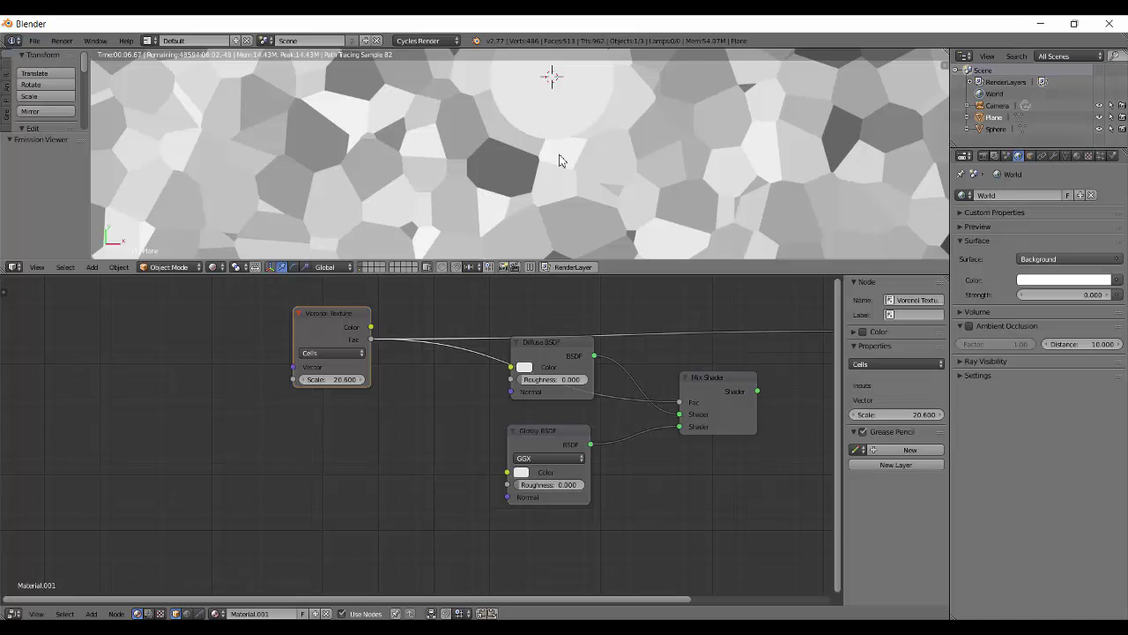
pyautogui.rightClick(557, 115)
pyautogui.rightClick(523, 146)
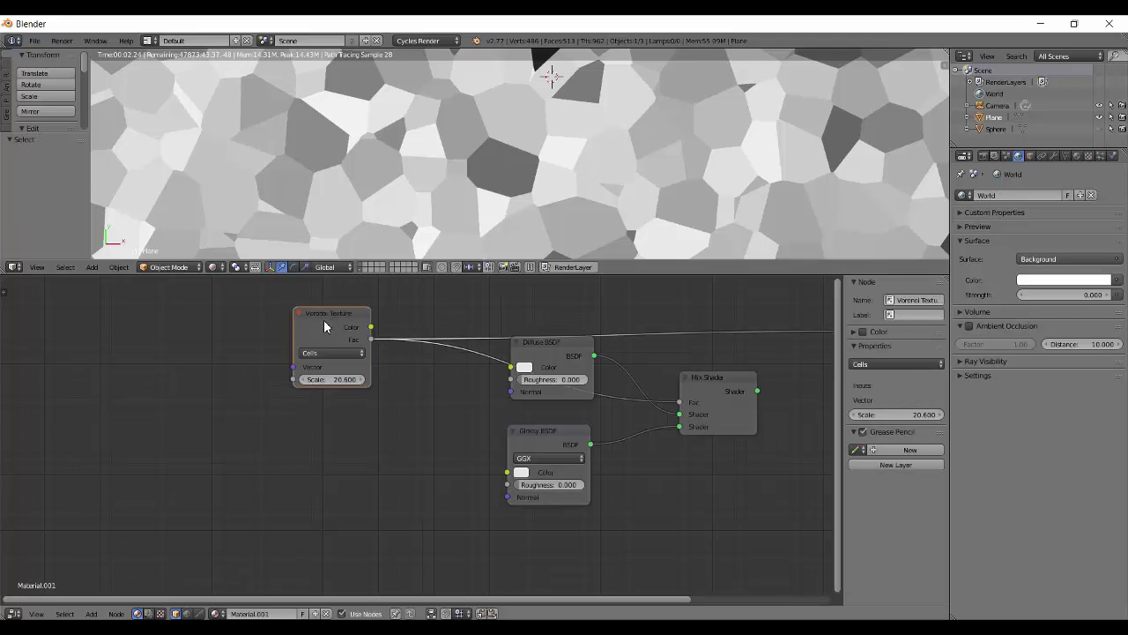
pyautogui.moveTo(324, 319); pyautogui.dragTo(338, 322)
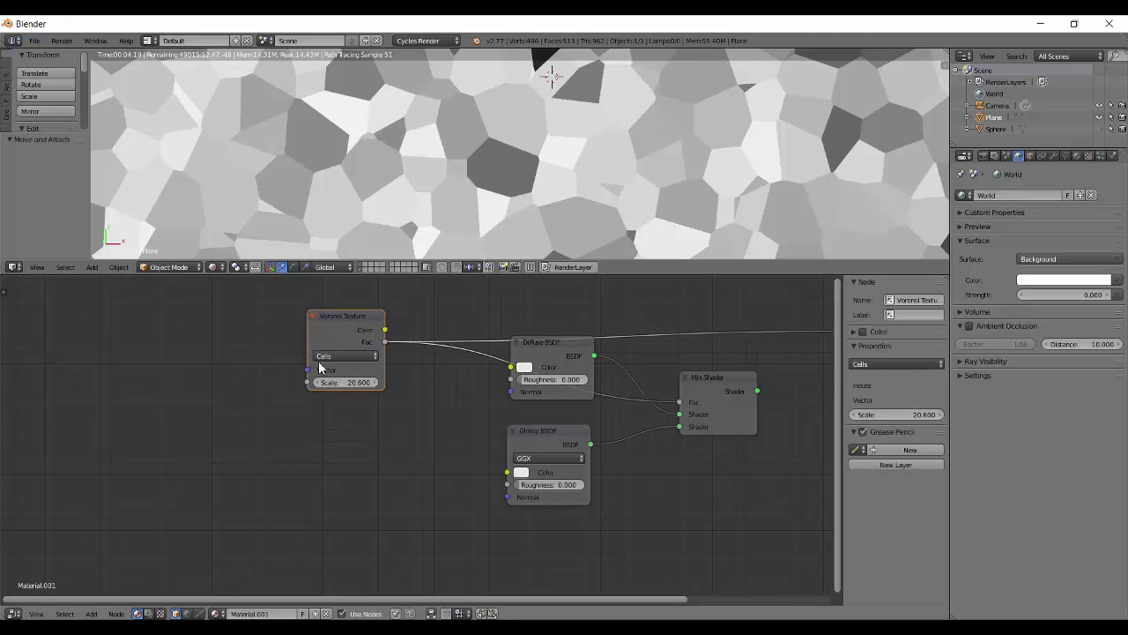
pyautogui.click(330, 357)
pyautogui.click(329, 342)
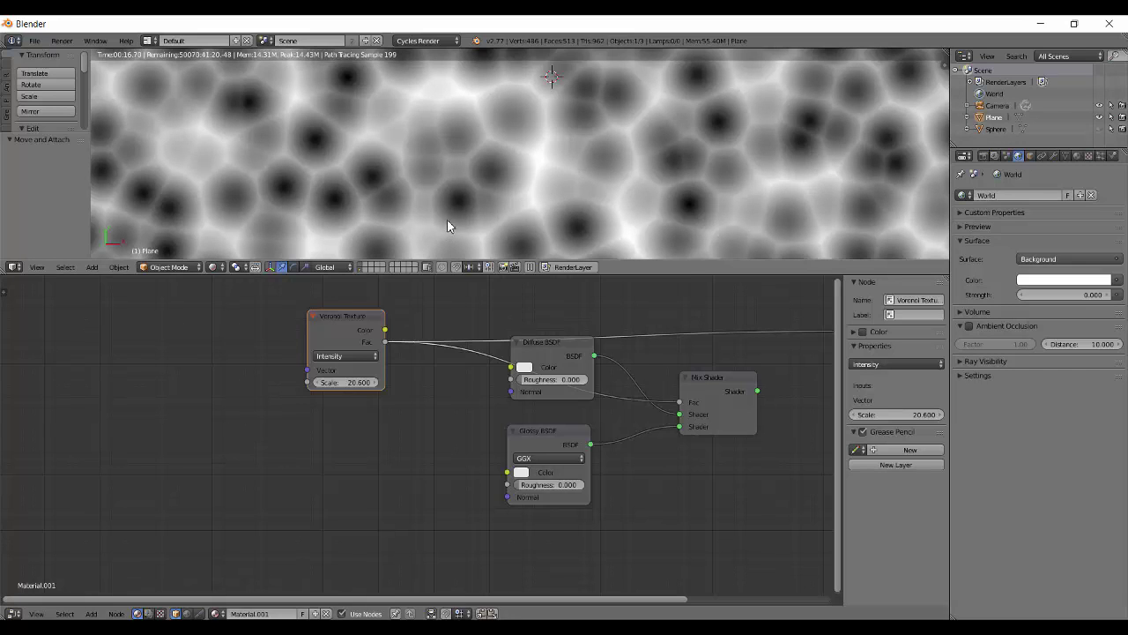
# Set the Voronoi Texture coloring to Cells and shift the node left
pyautogui.click(362, 356)
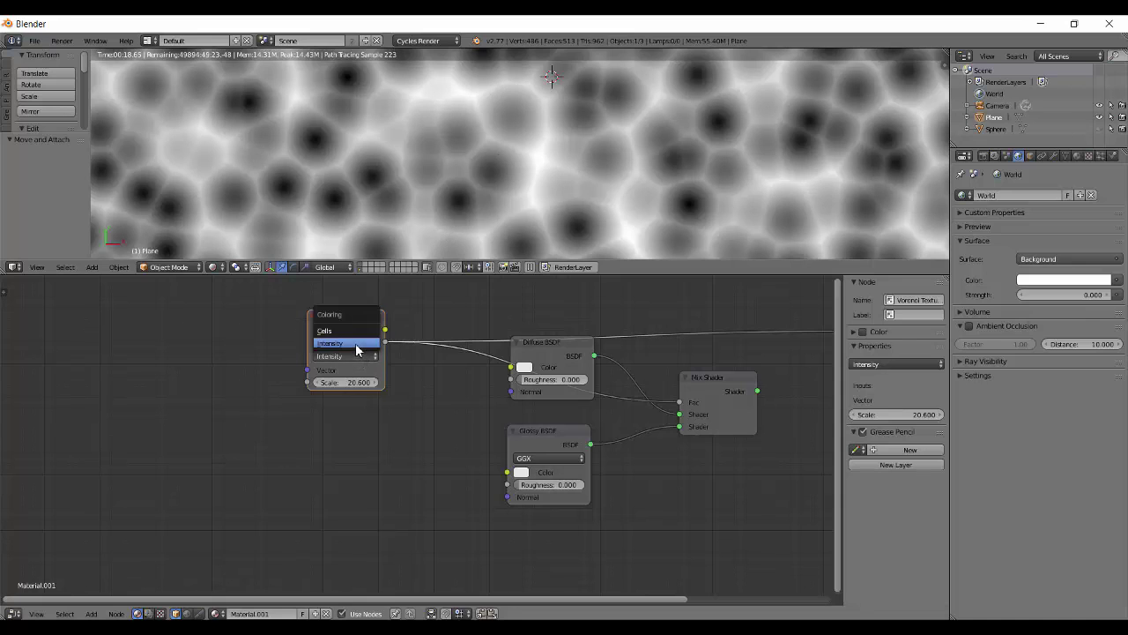
pyautogui.click(349, 331)
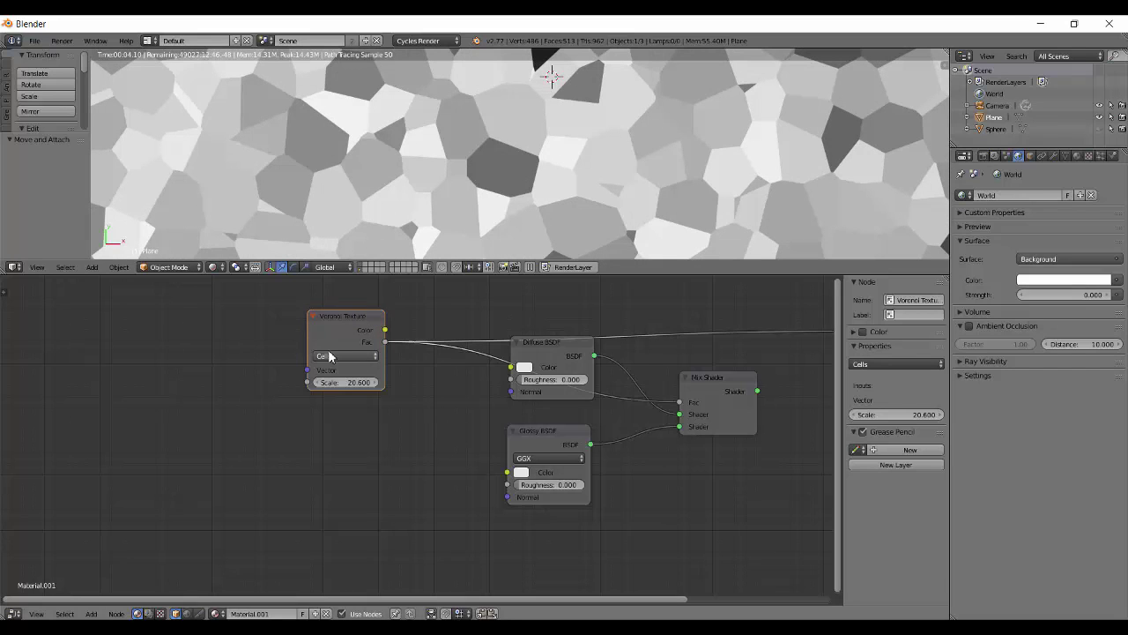
pyautogui.moveTo(331, 314); pyautogui.dragTo(291, 300)
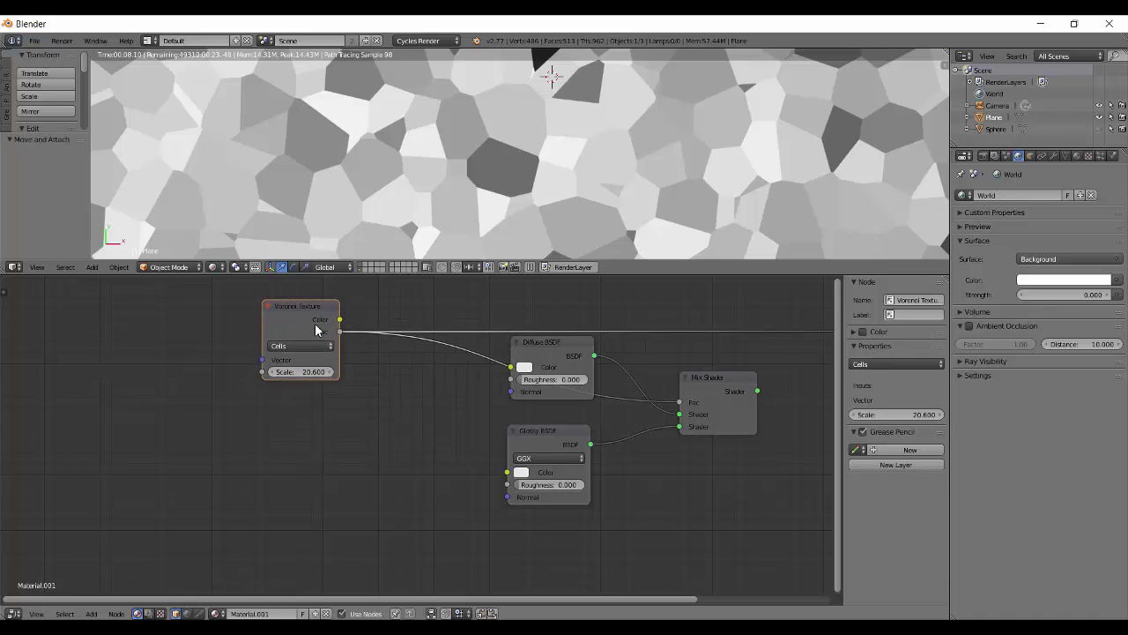
# Return the viewport to solid shading and add a Displace modifier to the plane
pyautogui.hotkey('shift', 'z')
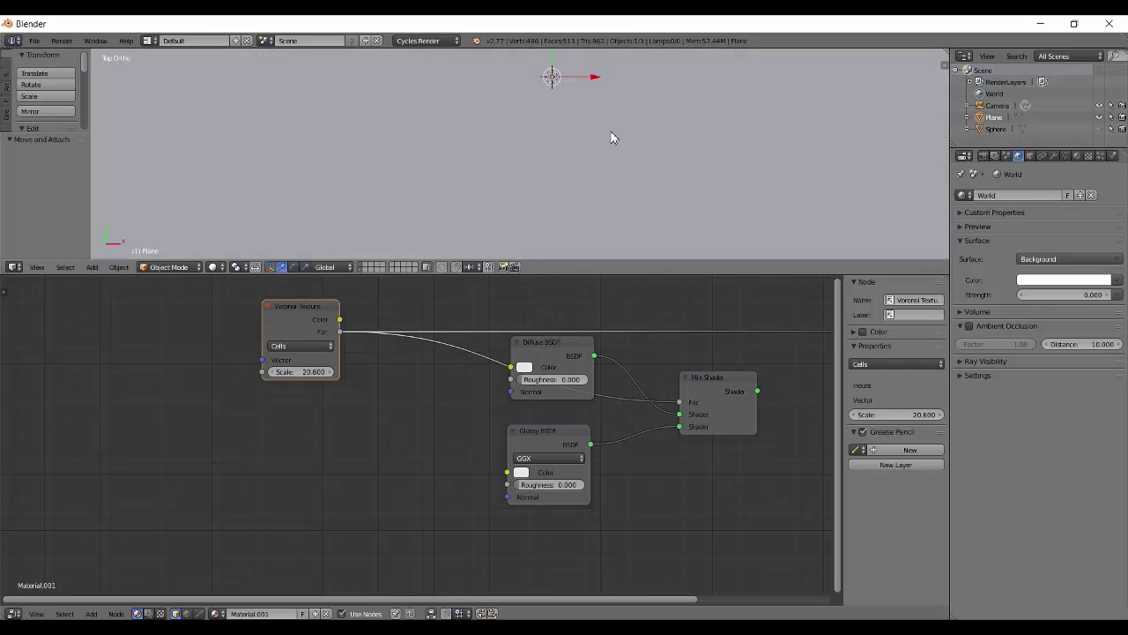
pyautogui.press('KP_7')
pyautogui.scroll(-3, 595, 185)
pyautogui.moveTo(619, 212); pyautogui.dragTo(608, 221, button='middle')
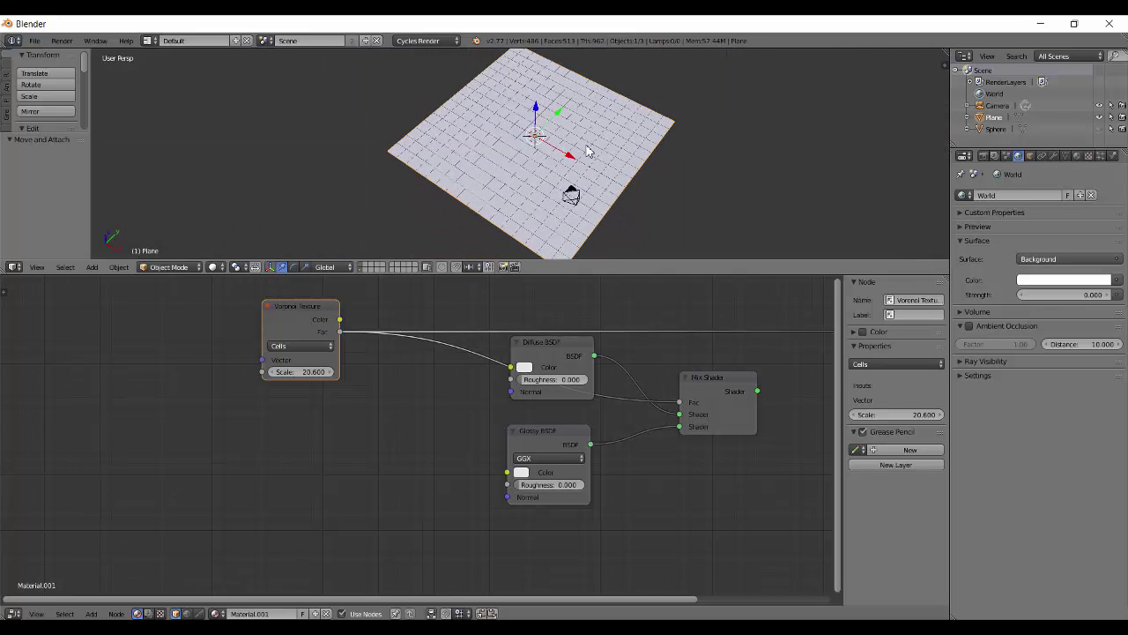
pyautogui.click(1055, 156)
pyautogui.click(1022, 195)
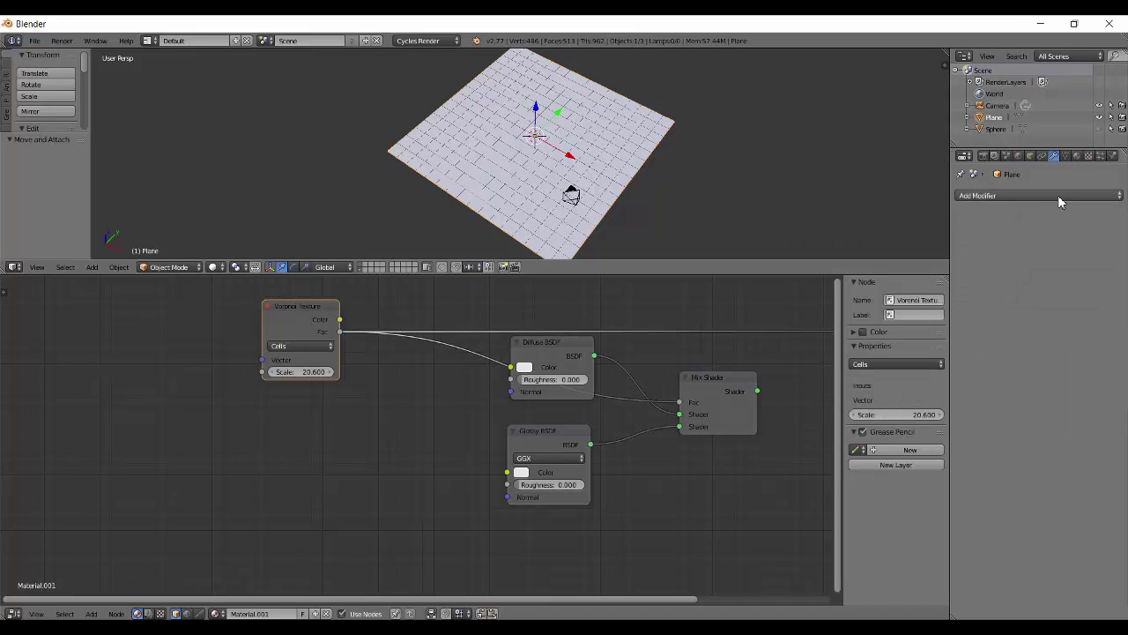
pyautogui.click(1089, 156)
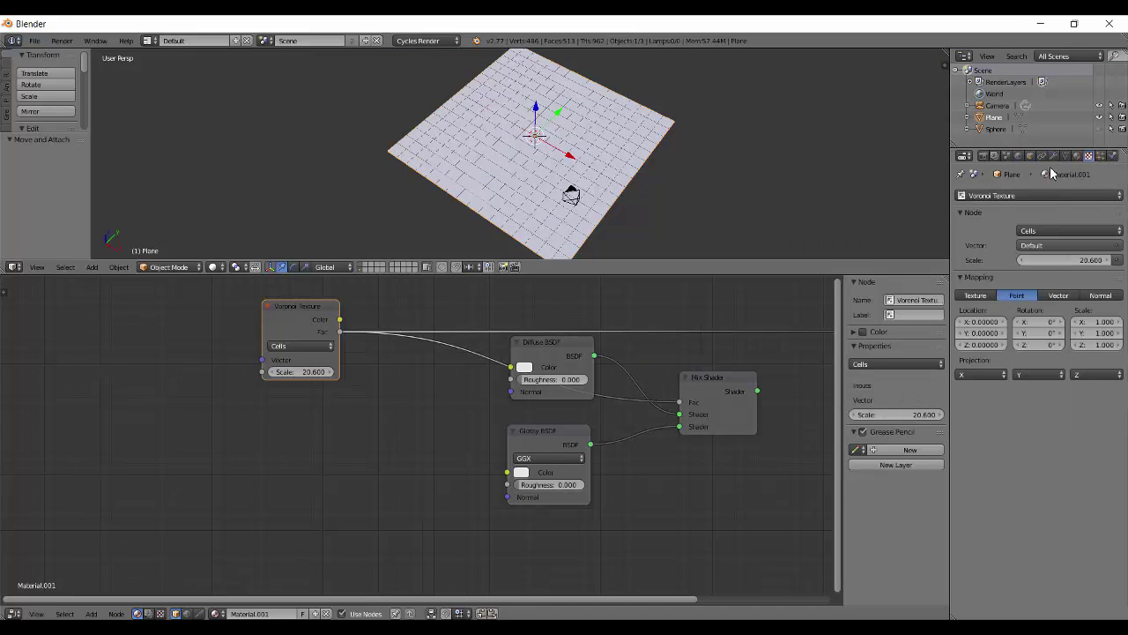
pyautogui.click(1055, 156)
pyautogui.click(1028, 199)
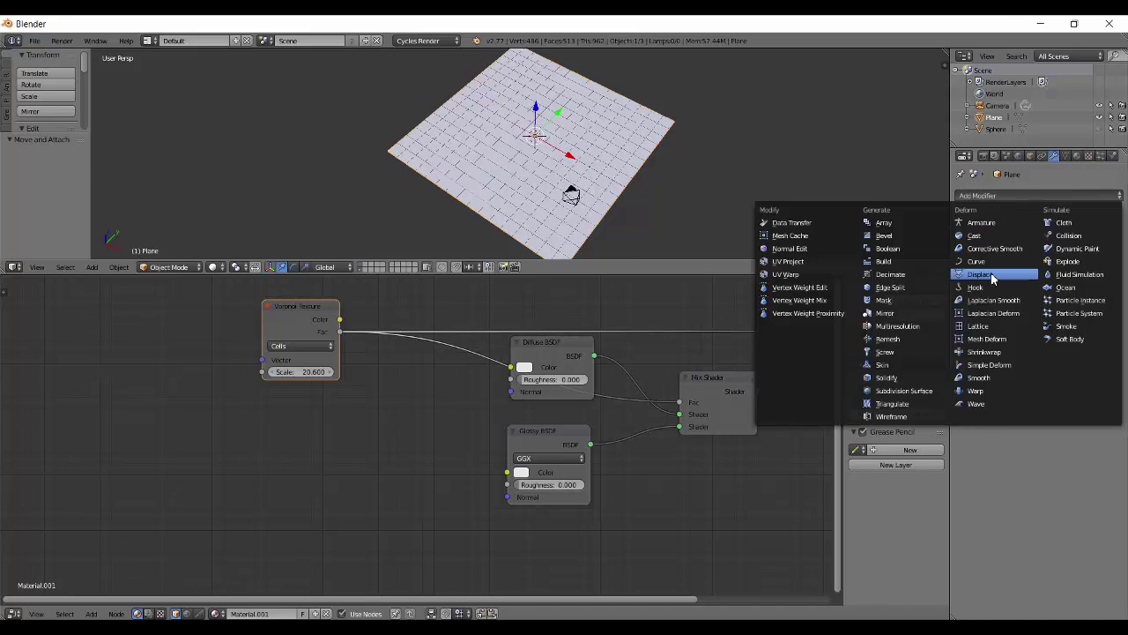
pyautogui.click(980, 274)
# Give the Displace modifier a new texture and set its type to Voronoi
pyautogui.click(1040, 263)
pyautogui.click(1113, 263)
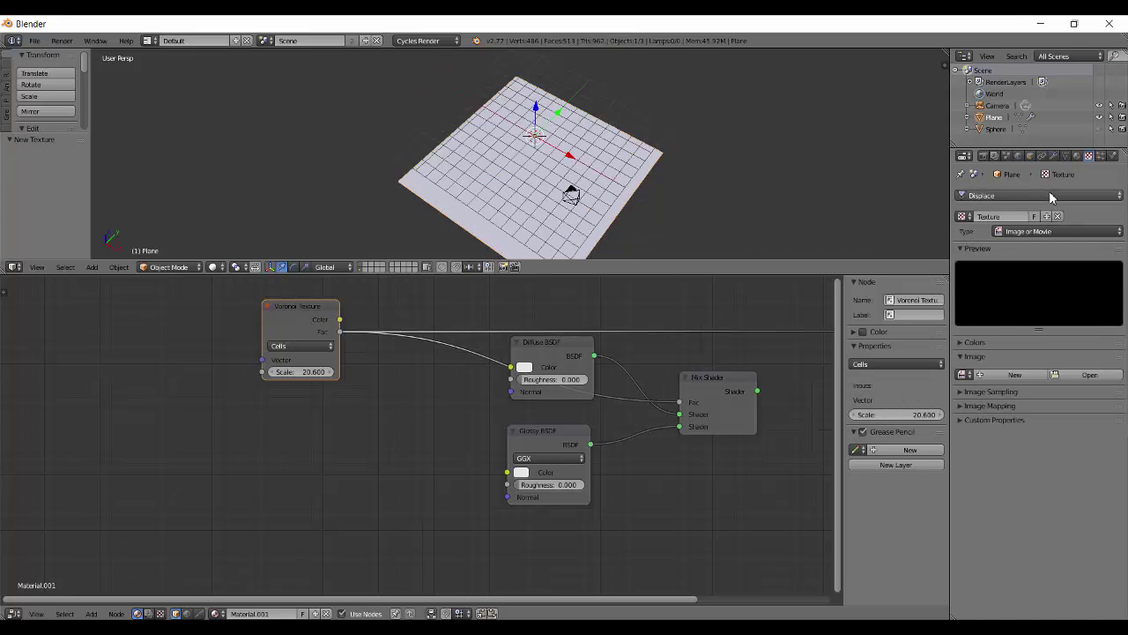
pyautogui.click(1027, 231)
pyautogui.click(1029, 310)
pyautogui.click(1024, 233)
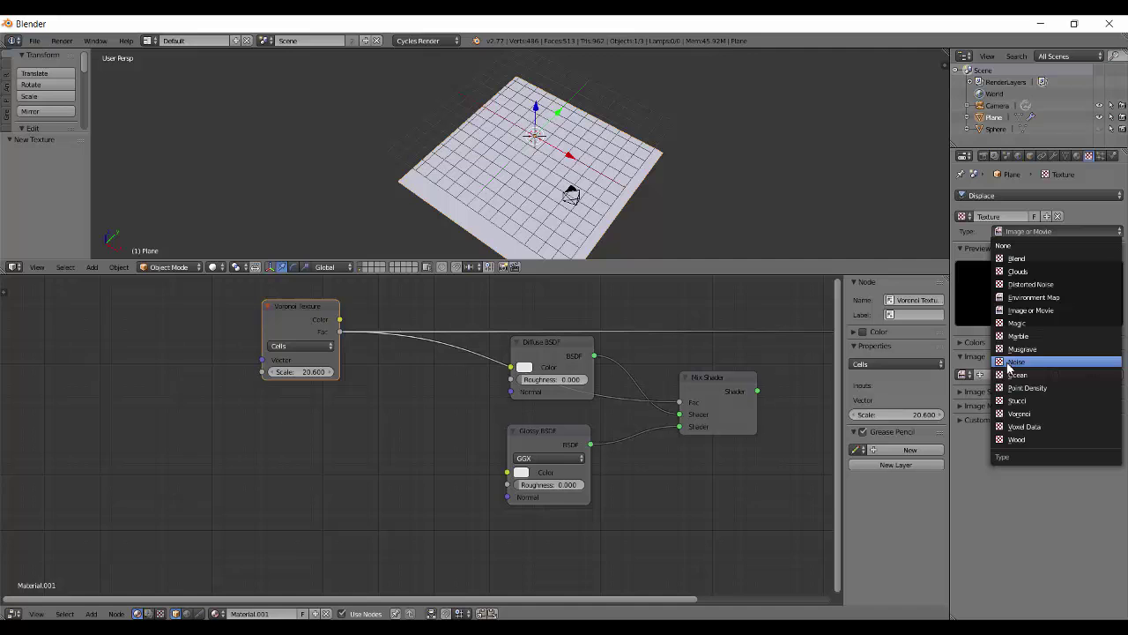
pyautogui.click(1020, 418)
pyautogui.moveTo(581, 176); pyautogui.dragTo(645, 144, button='middle')
pyautogui.press('Tab')
# Subdivide the plane mesh with 3 cuts and return to Object Mode
pyautogui.press('w')
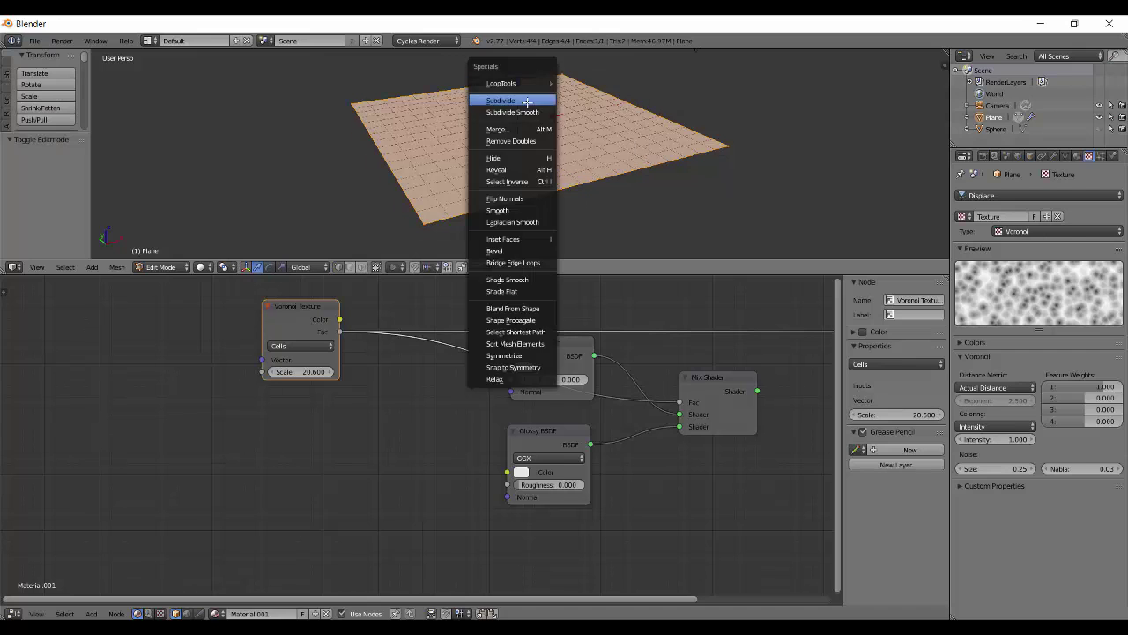
pyautogui.click(527, 102)
pyautogui.click(40, 169)
pyautogui.write('10')
pyautogui.press('Return')
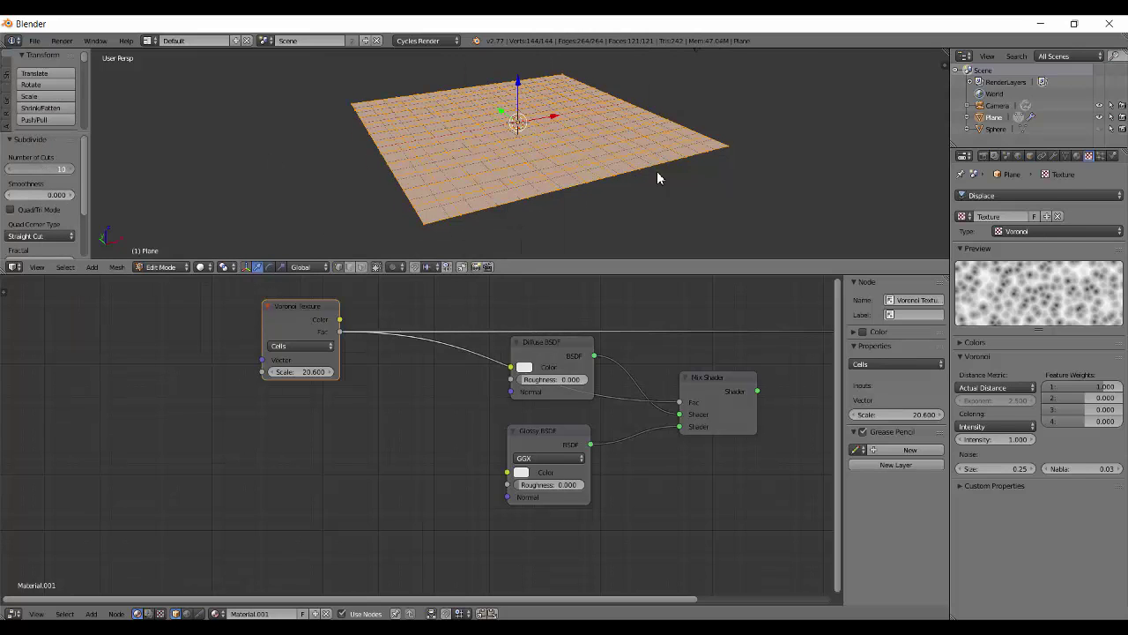
pyautogui.click(26, 169)
pyautogui.write('3')
pyautogui.press('Return')
pyautogui.press('Tab')
pyautogui.click(539, 167)
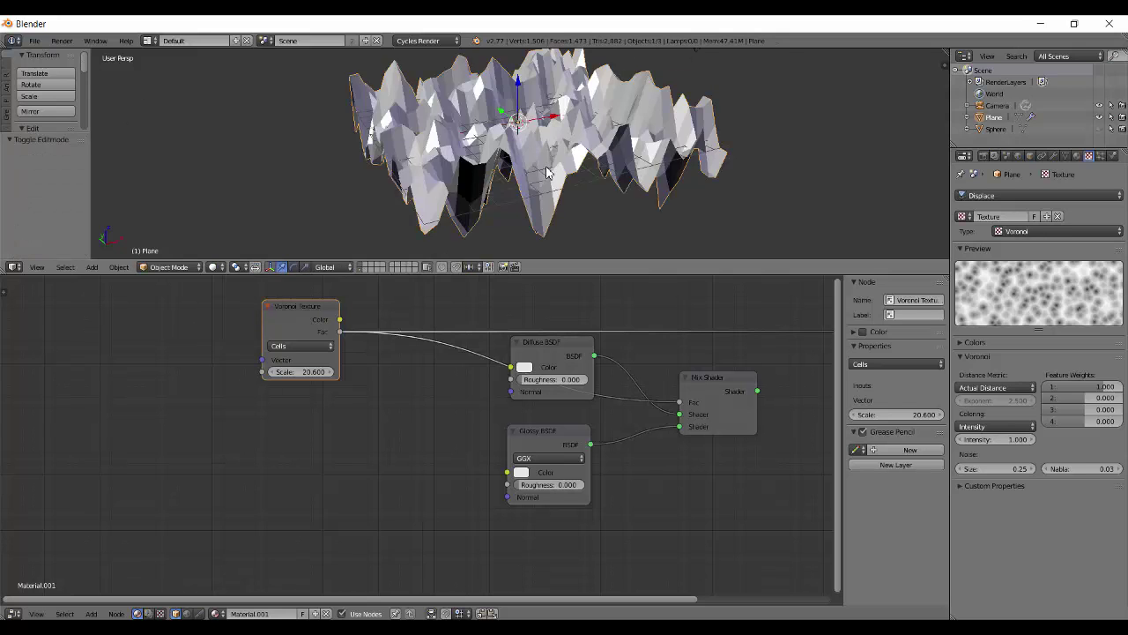
# From the top orthographic view, raise the Voronoi noise size to 2.00 and reposition the node
pyautogui.press('KP_7')
pyautogui.press('KP_5')
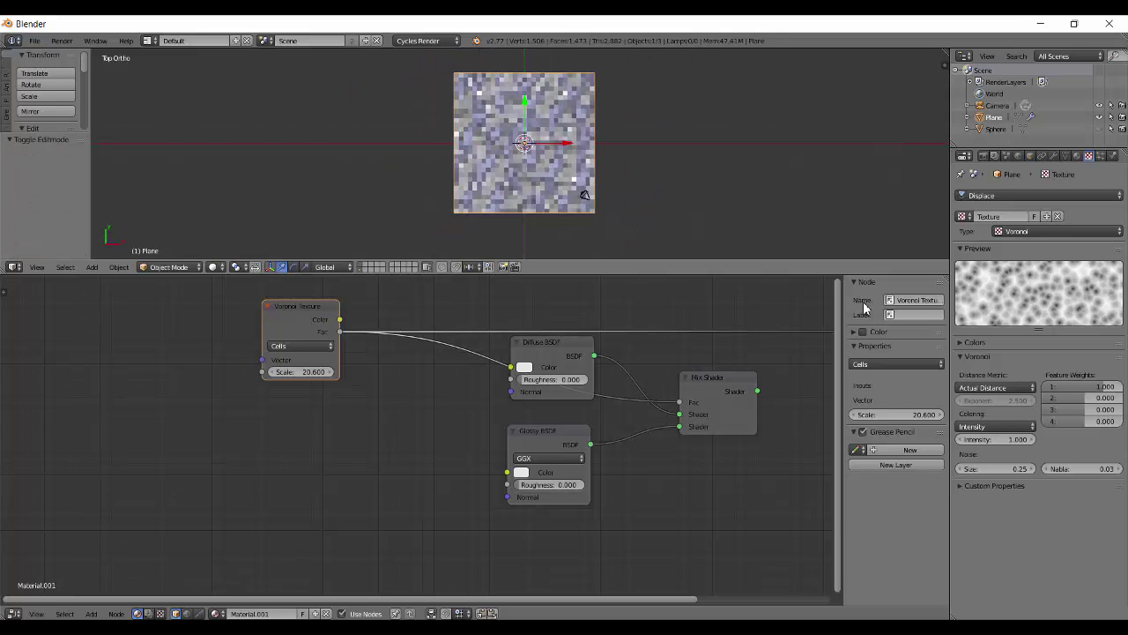
pyautogui.moveTo(1012, 469); pyautogui.dragTo(1035, 469)
pyautogui.moveTo(727, 221); pyautogui.dragTo(517, 156, button='middle')
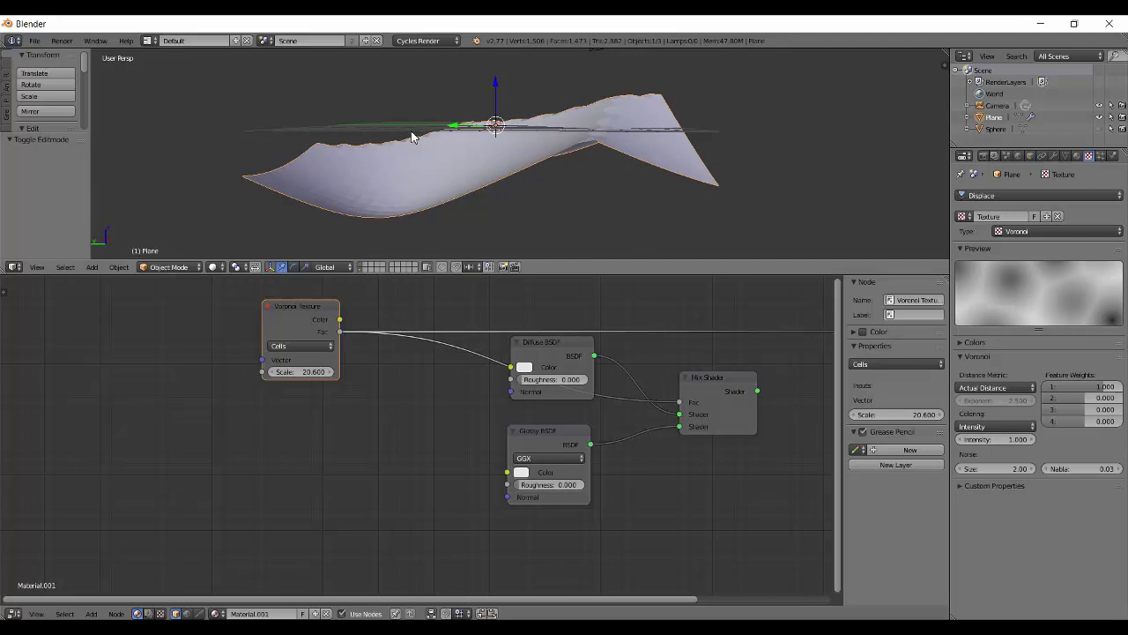
pyautogui.keyDown('shift'); pyautogui.moveTo(414, 133); pyautogui.dragTo(567, 150, button='middle'); pyautogui.keyUp('shift')
pyautogui.press('KP_7')
pyautogui.scroll(5, 564, 160)
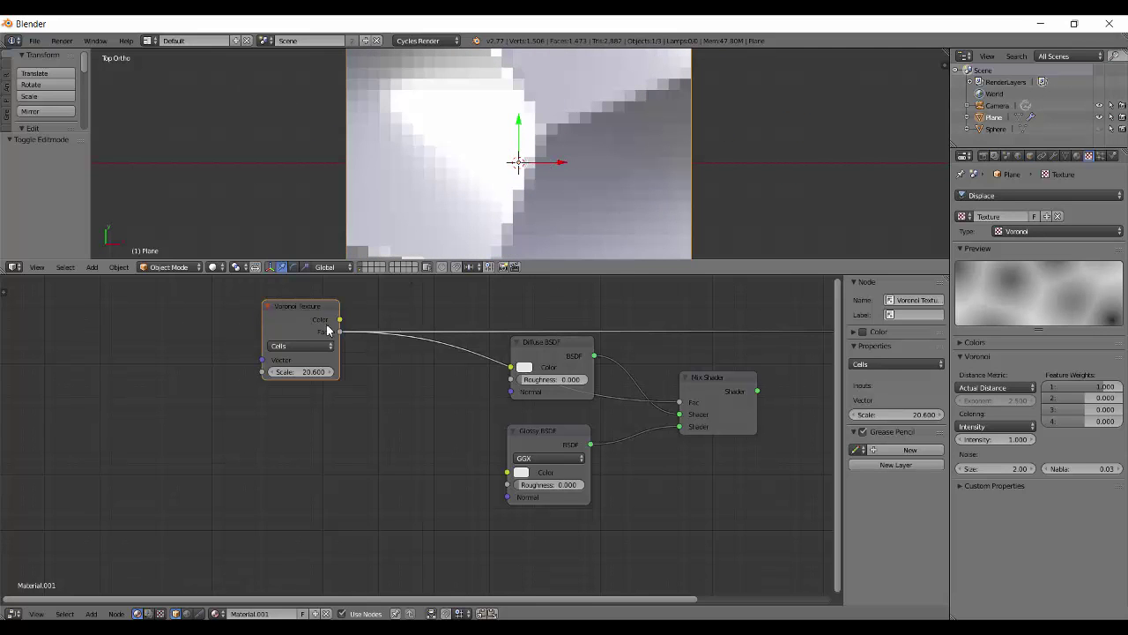
pyautogui.moveTo(321, 357); pyautogui.dragTo(334, 309)
# In rendered view, set the Voronoi Scale to 40.700 with Intensity coloring
pyautogui.hotkey('shift', 'z')
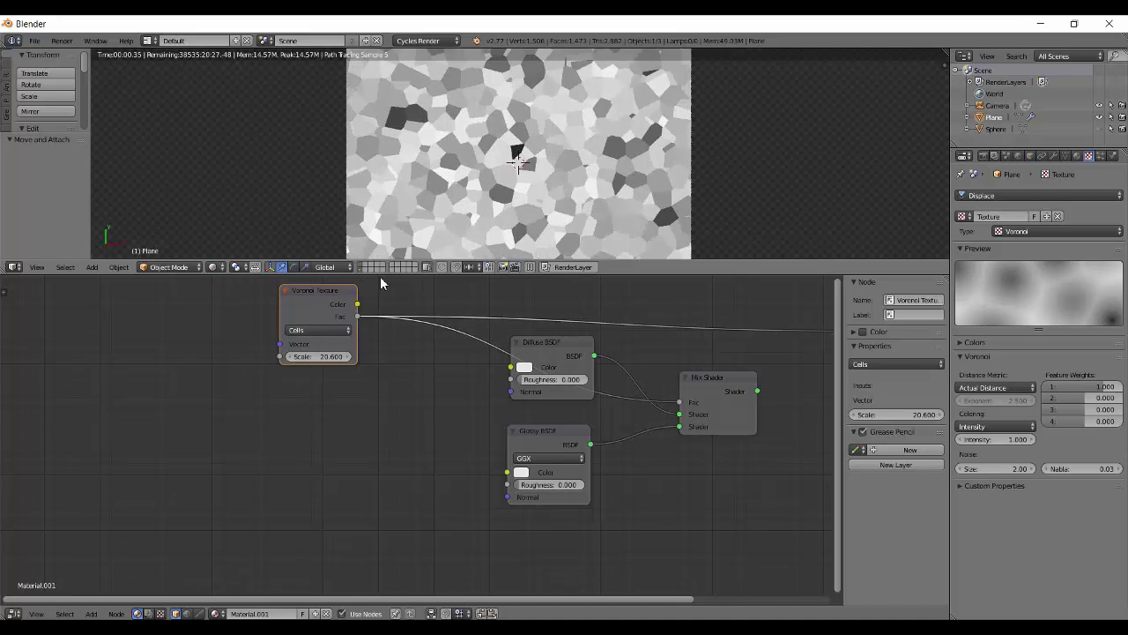
pyautogui.moveTo(294, 358); pyautogui.dragTo(422, 356)
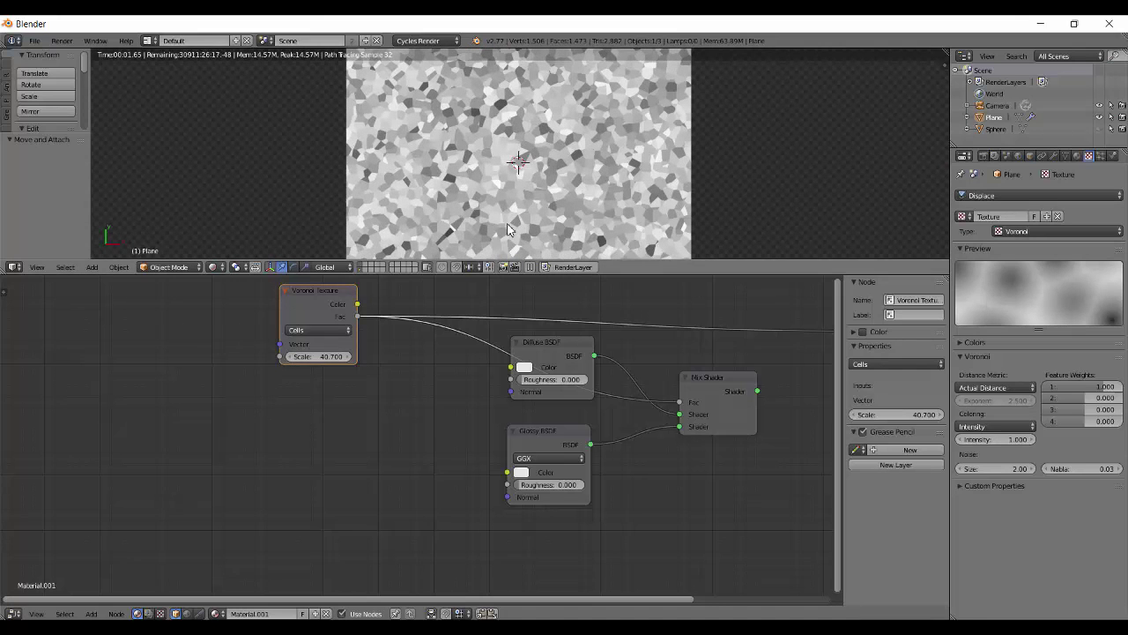
pyautogui.click(333, 328)
pyautogui.click(333, 319)
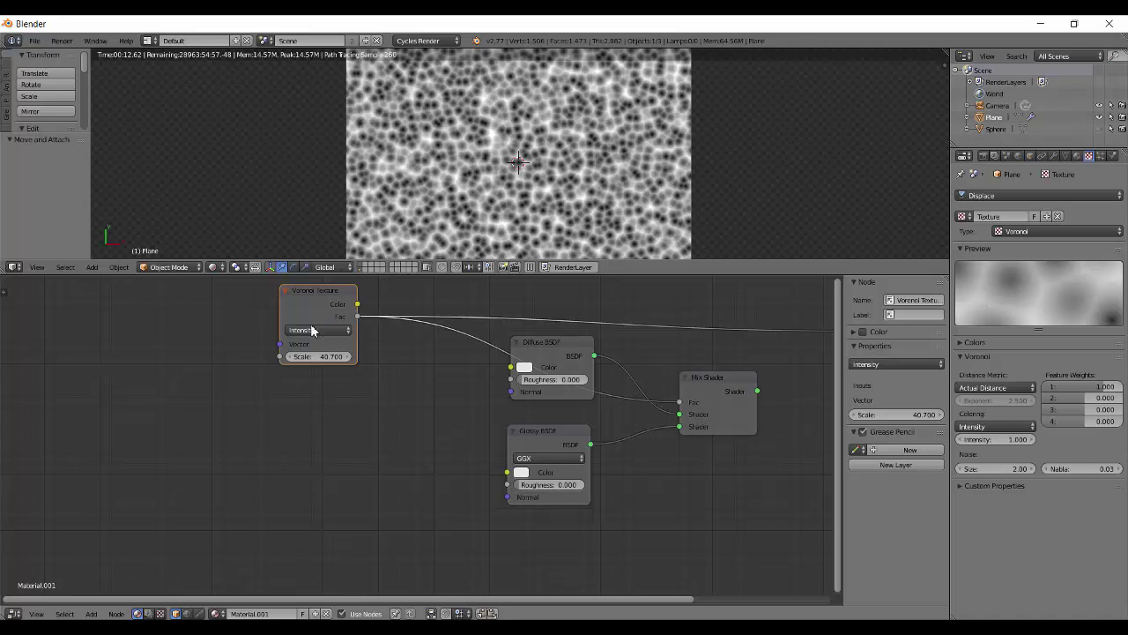
# Preview the Mix Shader output in the render and unhide the emissive sphere
pyautogui.moveTo(294, 327); pyautogui.dragTo(382, 339)
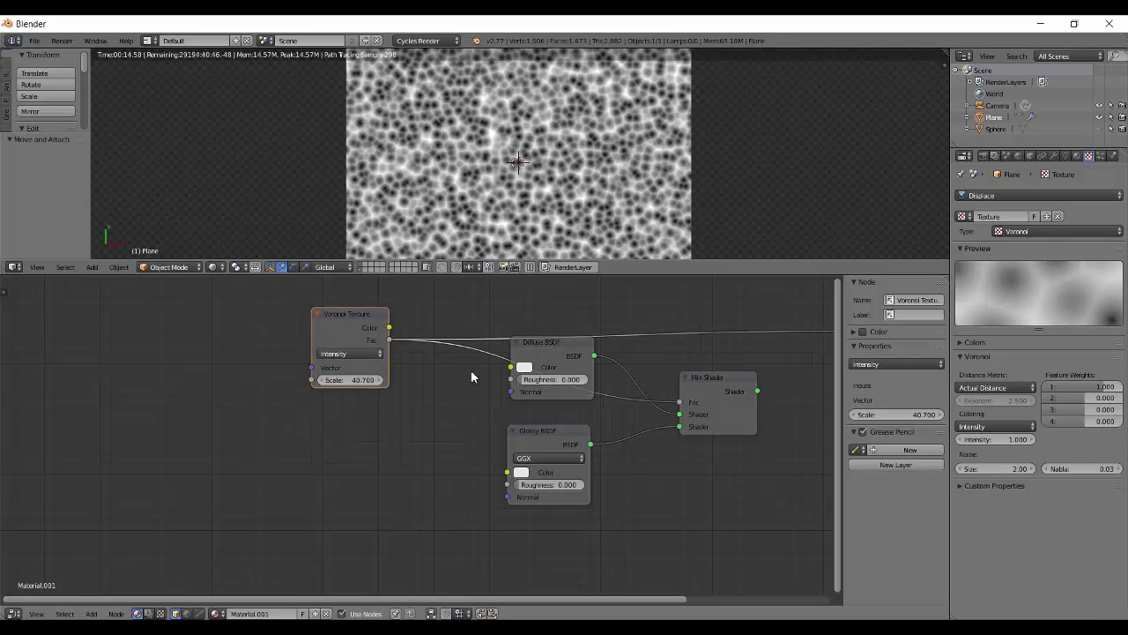
pyautogui.keyDown('ctrl'); pyautogui.keyDown('shift'); pyautogui.click(718, 388); pyautogui.keyUp('shift'); pyautogui.keyUp('ctrl')
pyautogui.hotkey('alt', 'h')
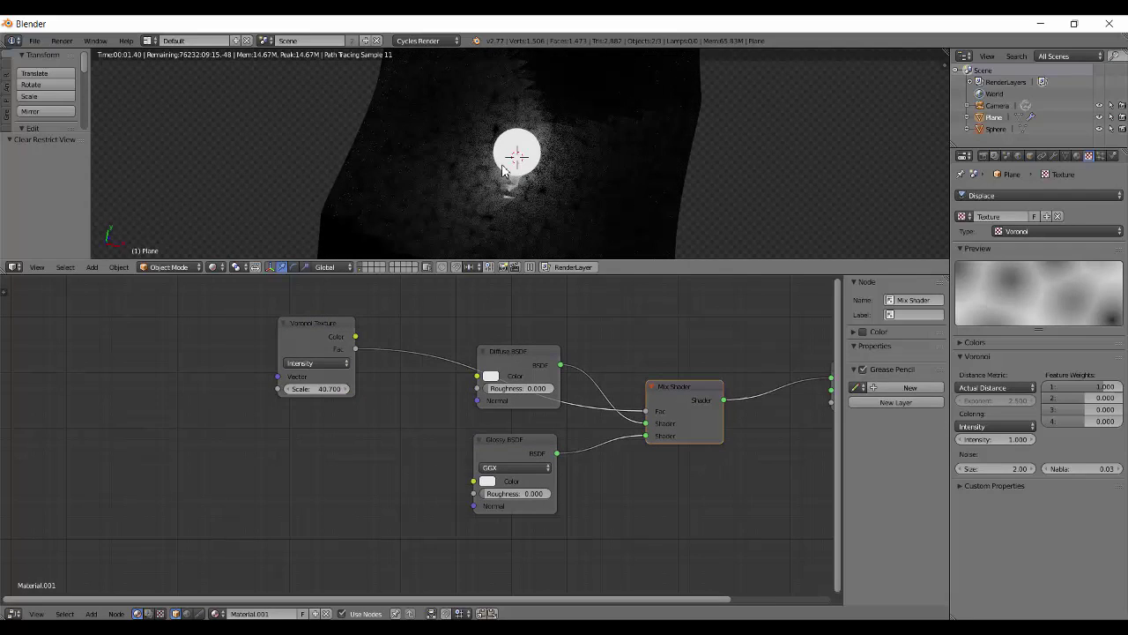
# Orbit and zoom toward the glowing sphere, then switch back to solid shading
pyautogui.moveTo(506, 200); pyautogui.dragTo(536, 183, button='middle')
pyautogui.scroll(3, 536, 182)
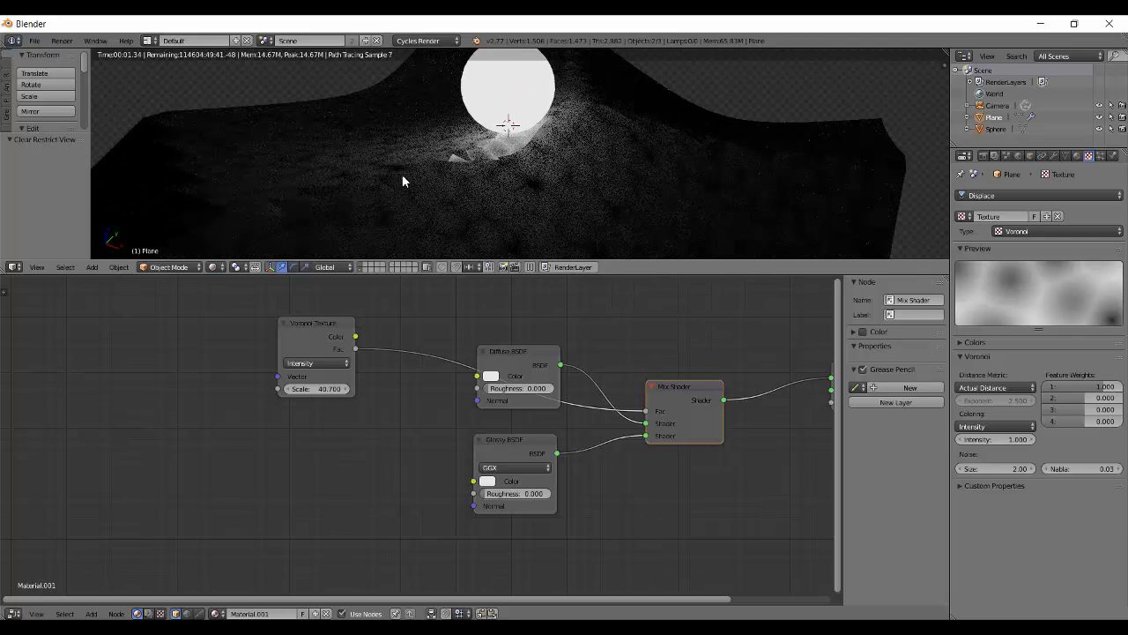
pyautogui.moveTo(403, 182); pyautogui.dragTo(554, 183, button='middle')
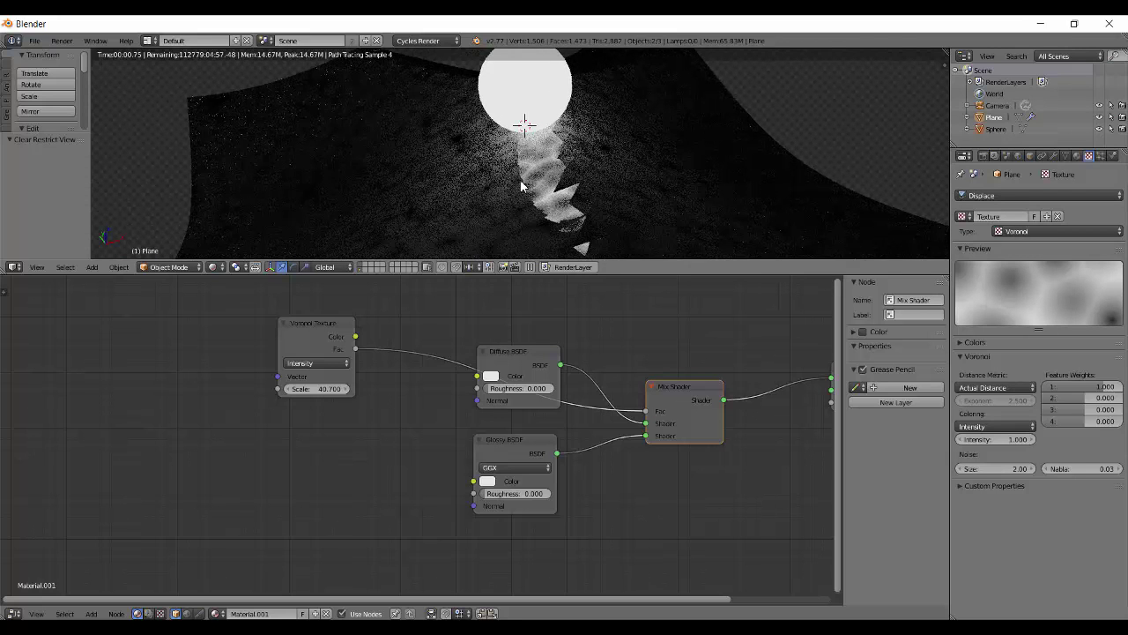
pyautogui.hotkey('shift', 'z')
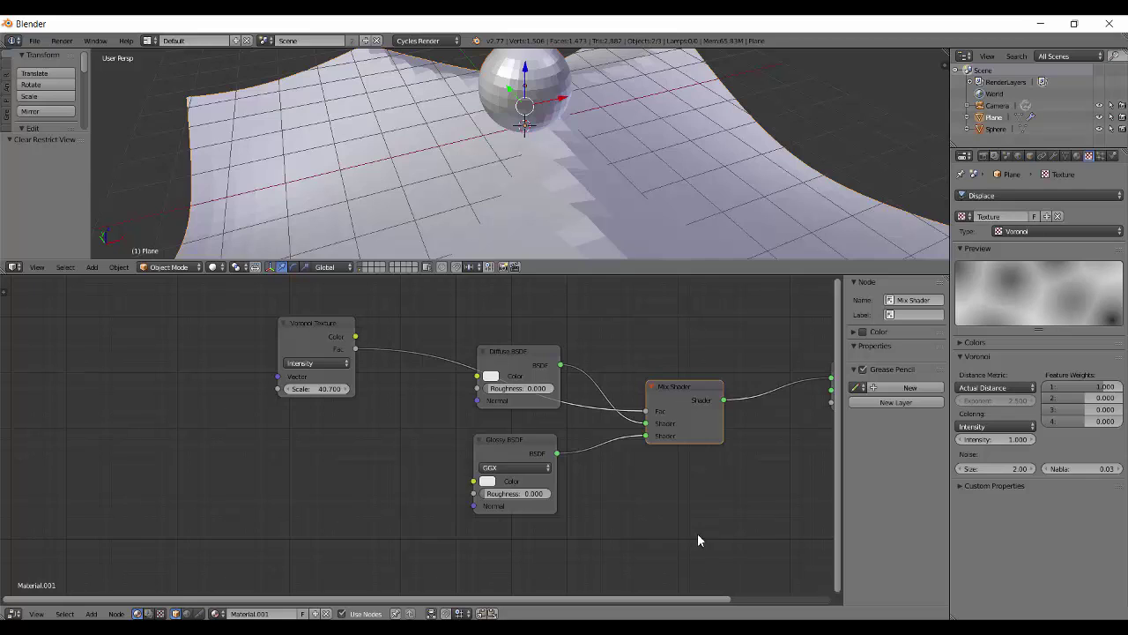
# Set the Diffuse BSDF colour to pure white at full brightness and nudge the node up
pyautogui.click(491, 375)
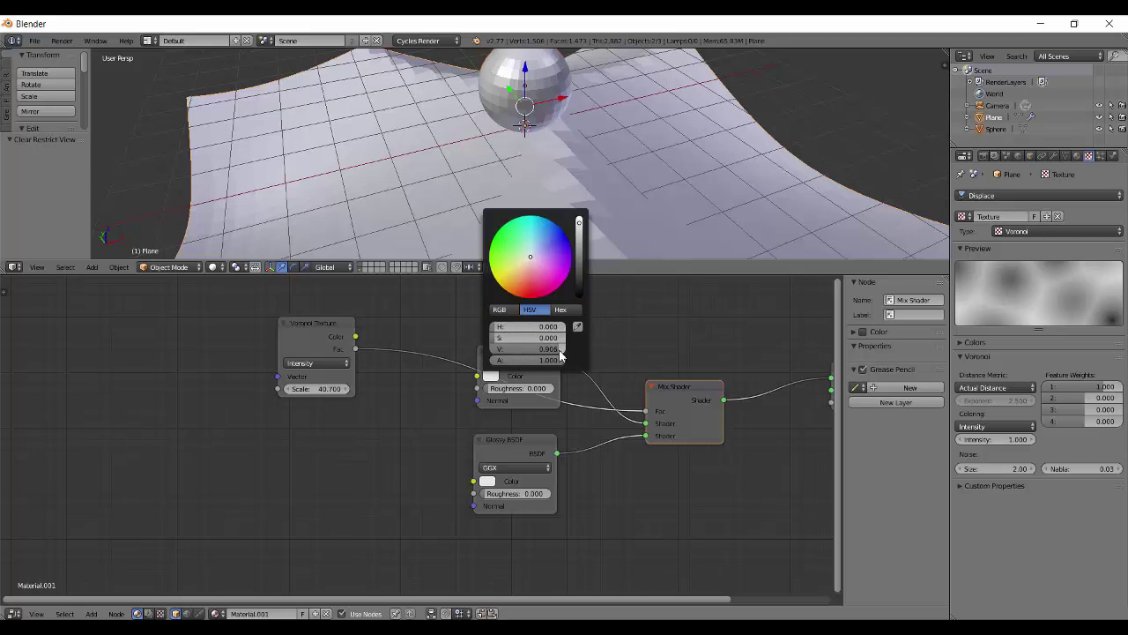
pyautogui.moveTo(560, 353); pyautogui.dragTo(410, 350)
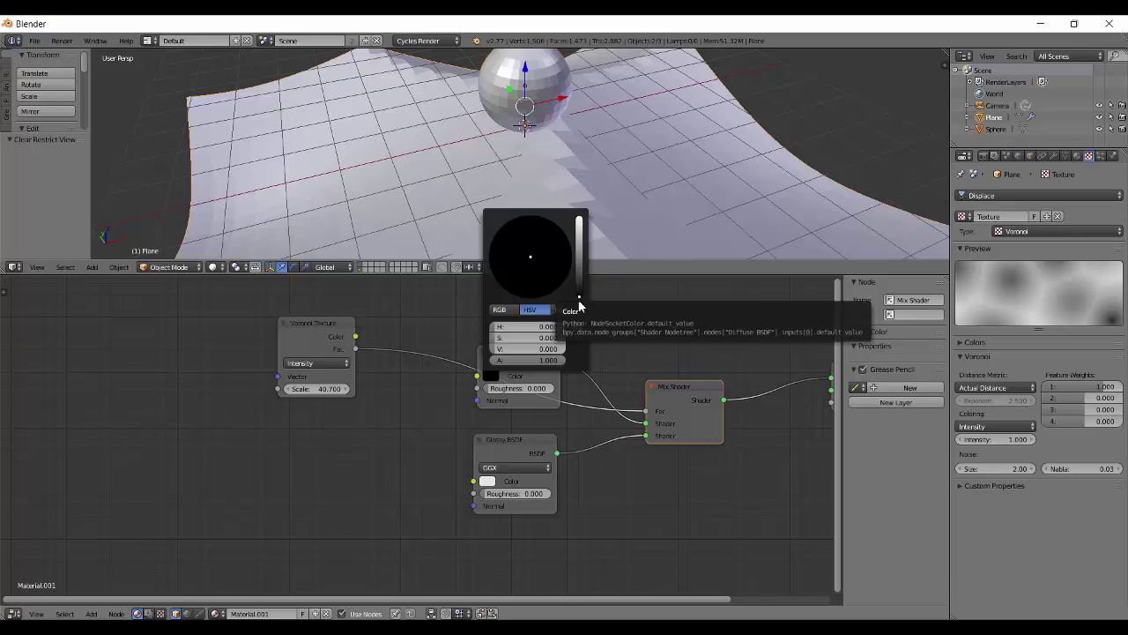
pyautogui.moveTo(516, 348); pyautogui.dragTo(593, 335)
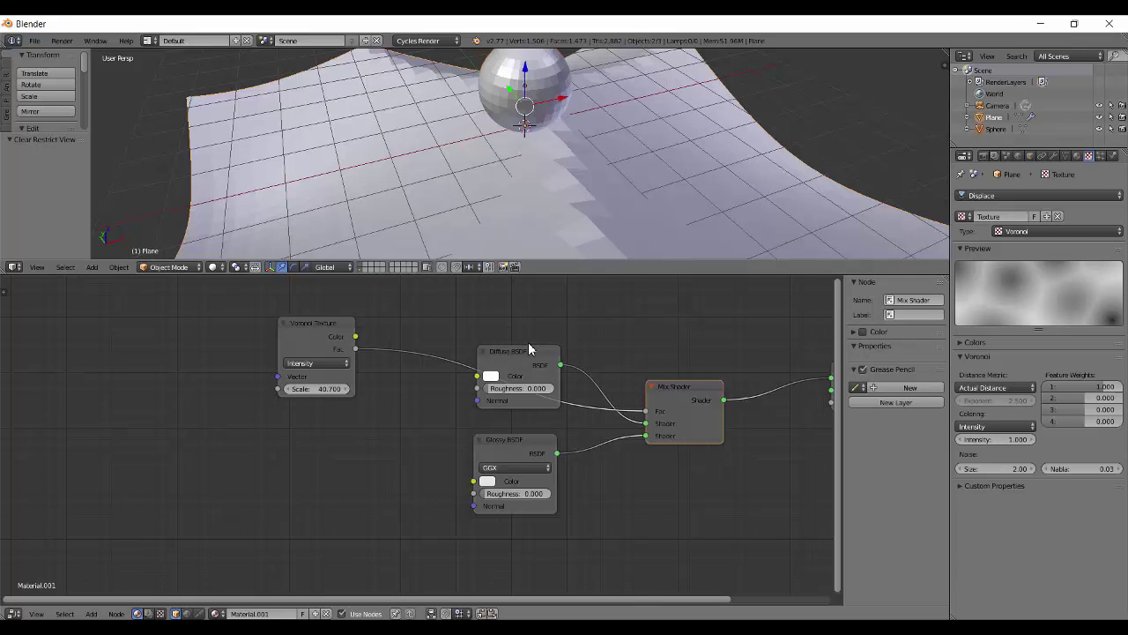
pyautogui.moveTo(520, 362); pyautogui.dragTo(516, 347)
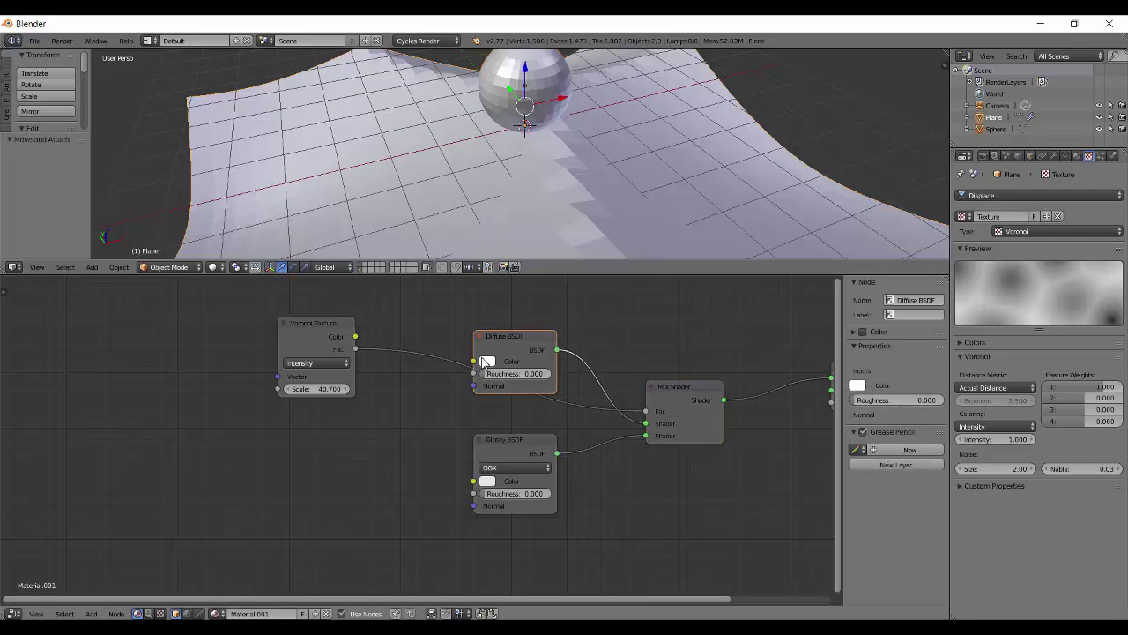
# Move the Diffuse BSDF, Glossy BSDF and Mix Shader nodes upward into a compact layout
pyautogui.moveTo(290, 188); pyautogui.dragTo(645, 154, button='middle')
pyautogui.moveTo(669, 111); pyautogui.dragTo(552, 127, button='middle')
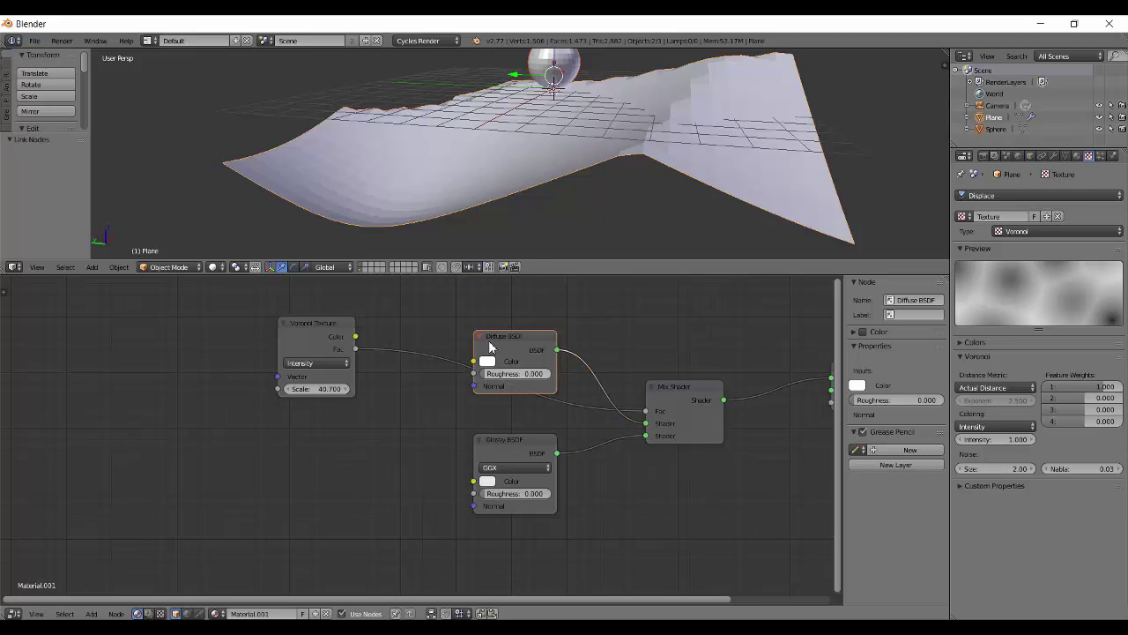
pyautogui.moveTo(548, 338); pyautogui.dragTo(496, 319)
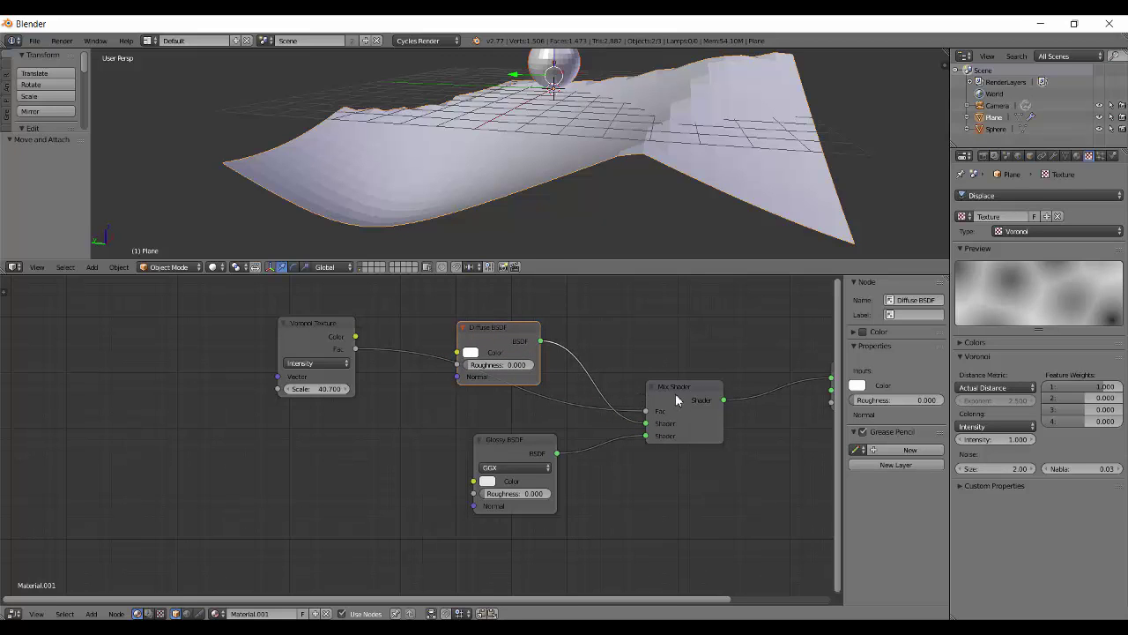
pyautogui.moveTo(702, 423); pyautogui.dragTo(722, 360)
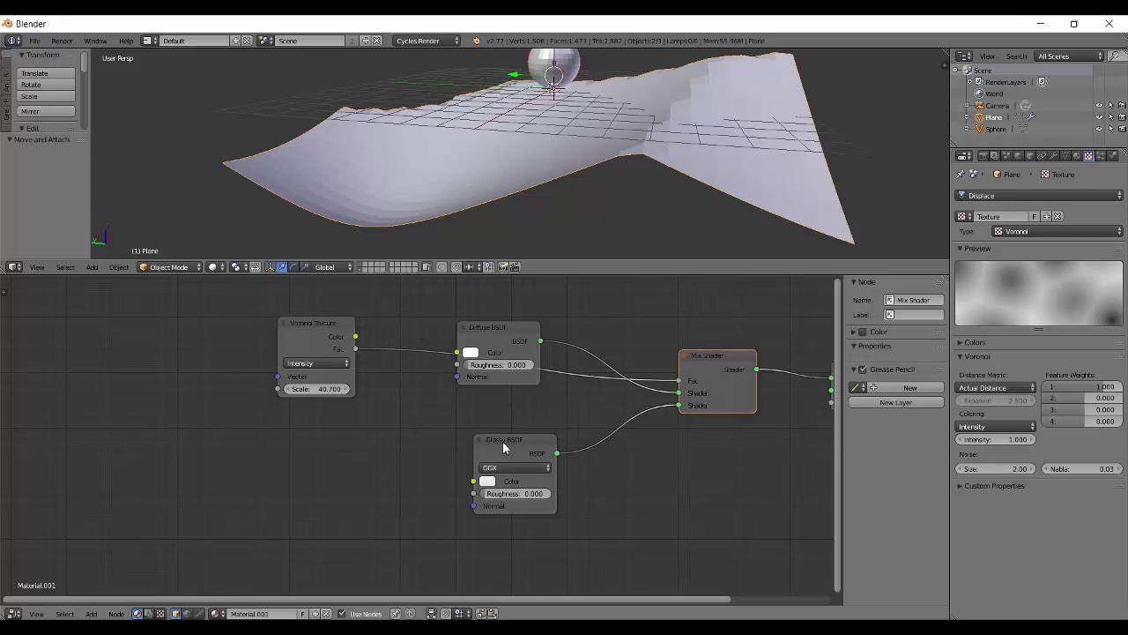
pyautogui.moveTo(502, 440); pyautogui.dragTo(497, 423)
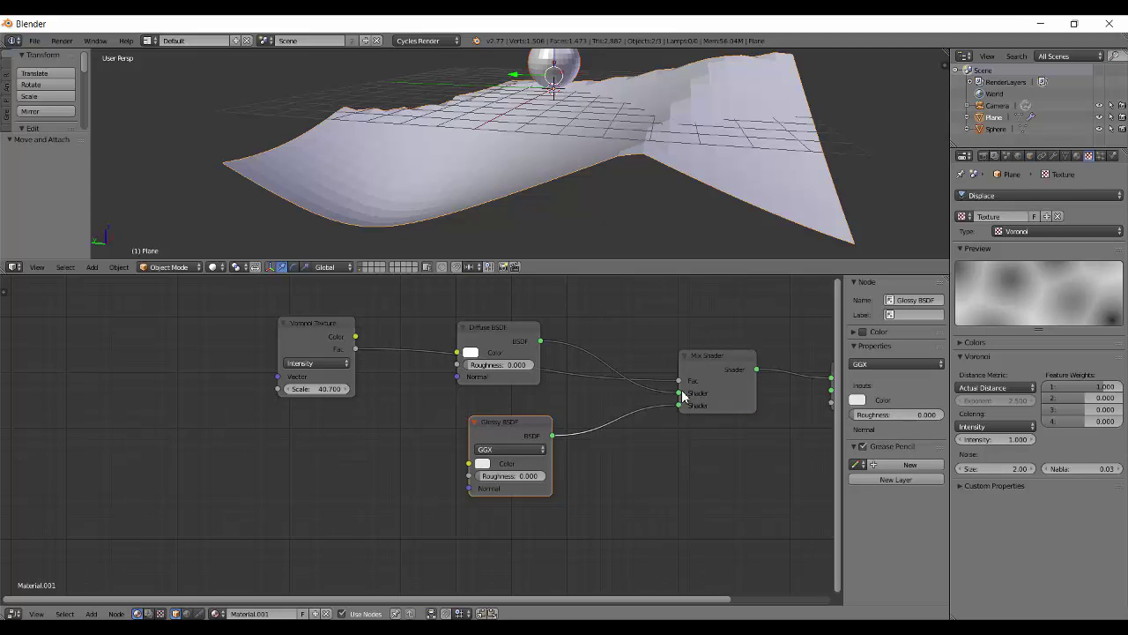
pyautogui.moveTo(705, 379); pyautogui.dragTo(695, 341)
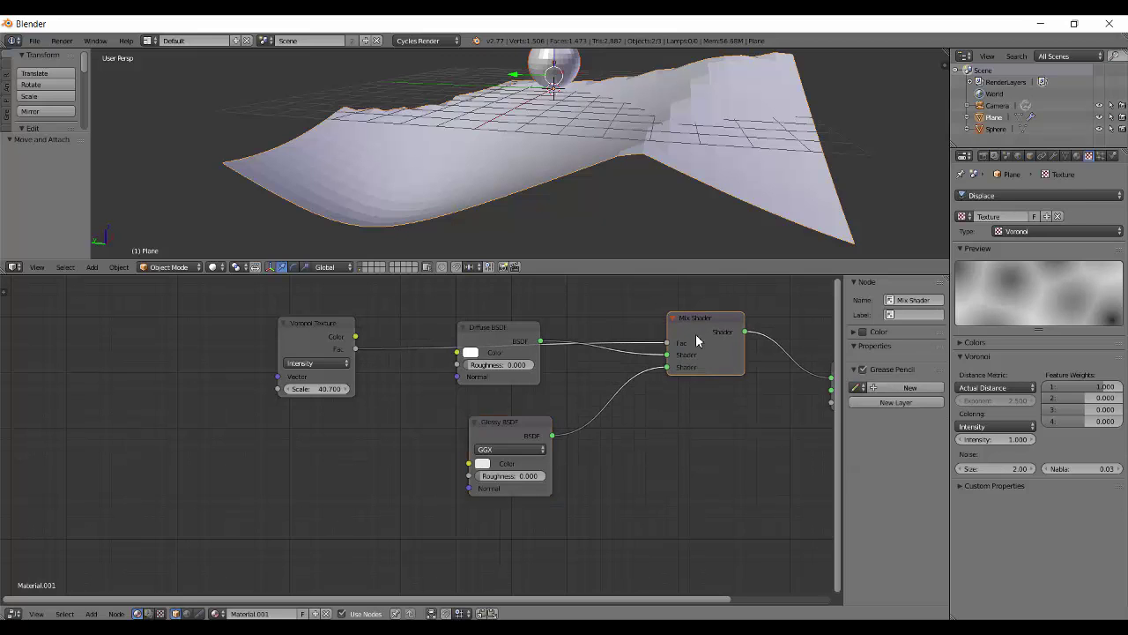